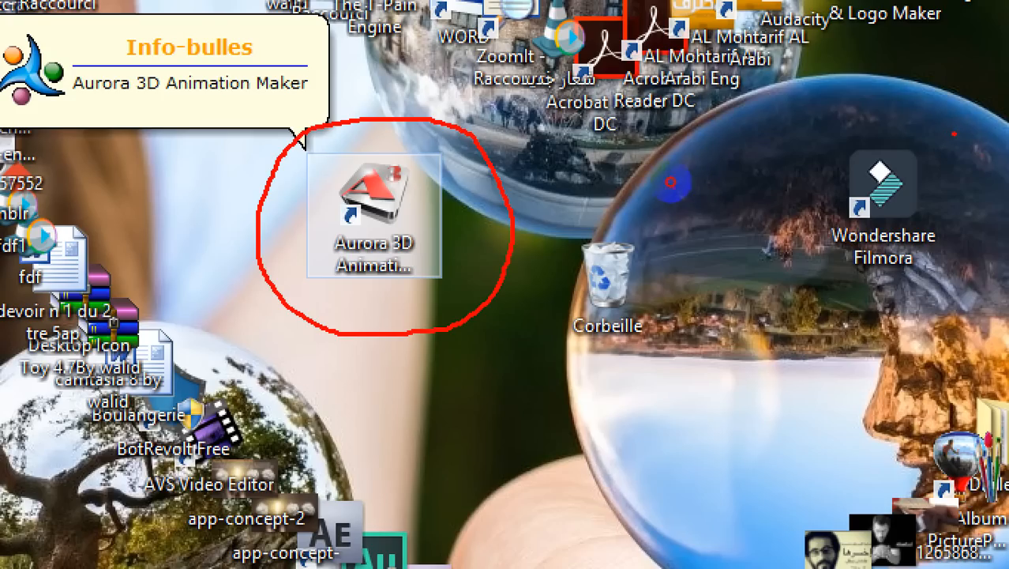
Launch Aurora 3D Animation Maker from the desktop.
mouse_move(956, 135)
mouse_down()
mouse_move(823, 173)
mouse_move(957, 144)
mouse_up()
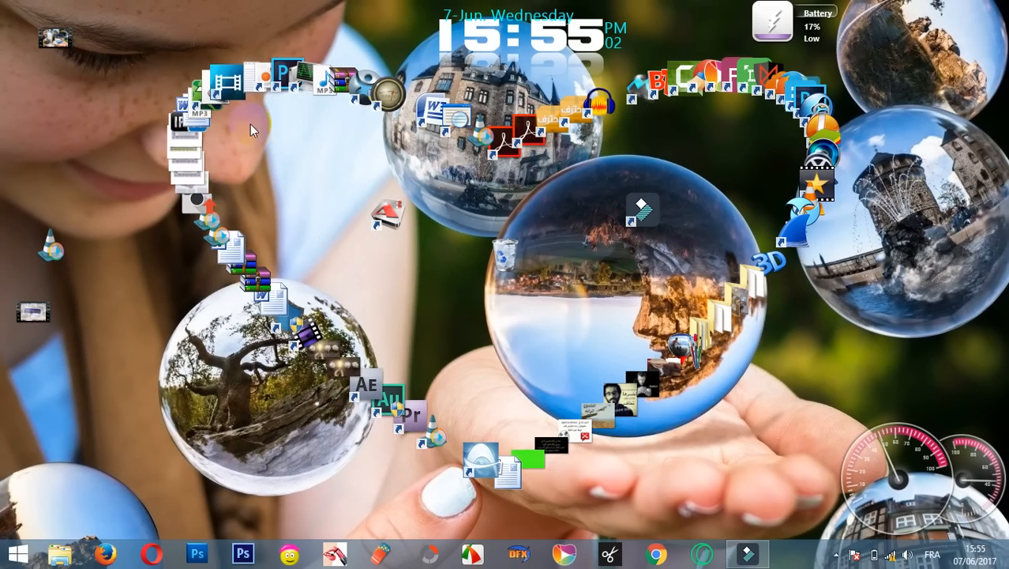
double_click(398, 228)
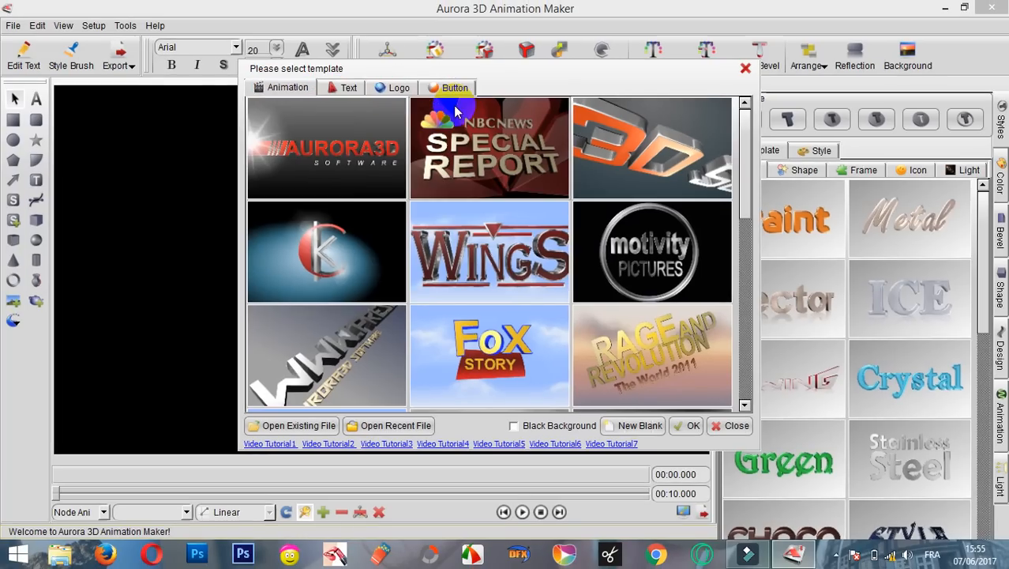
Look through the template categories and open the brushed-metal MAKER3D plate from the Text templates.
click(230, 75)
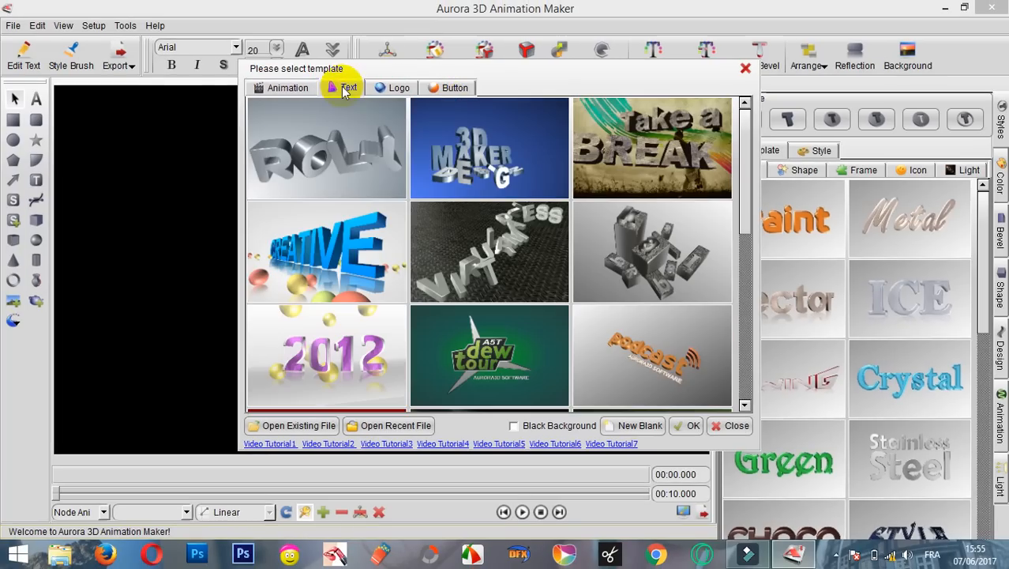
click(395, 87)
click(445, 88)
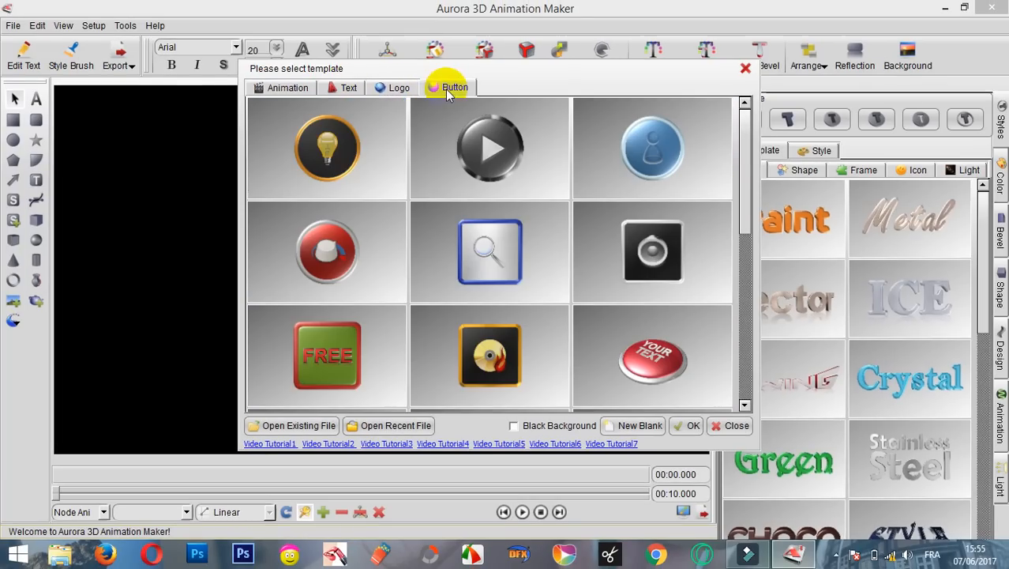
click(348, 87)
click(743, 137)
drag(743, 138, 751, 339)
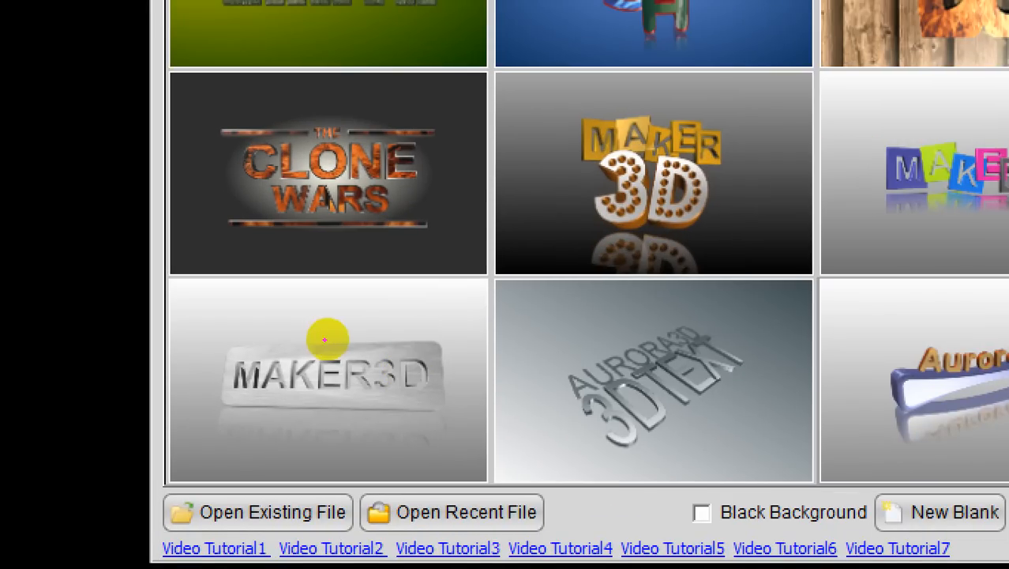
drag(360, 314, 265, 312)
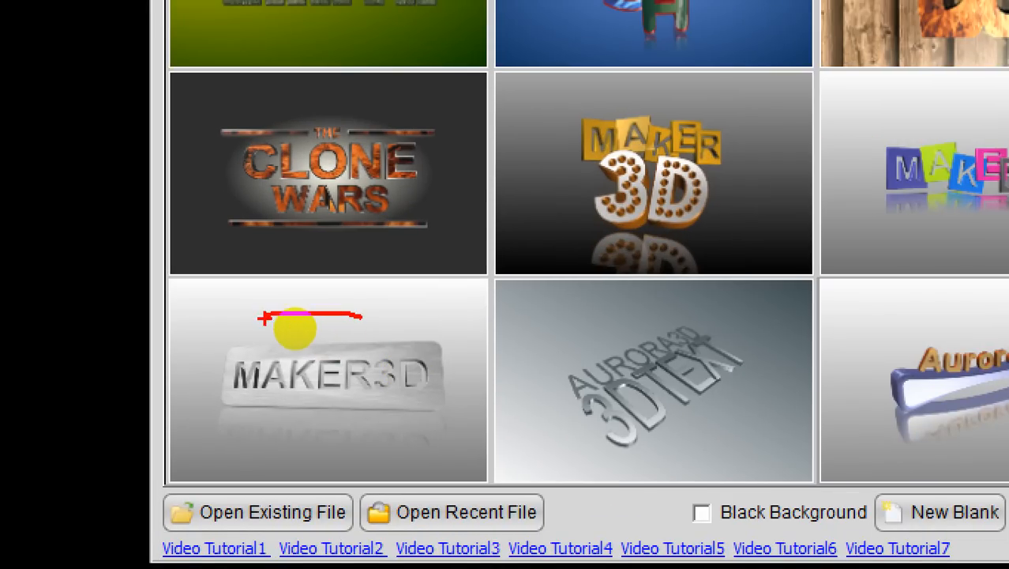
key(Escape)
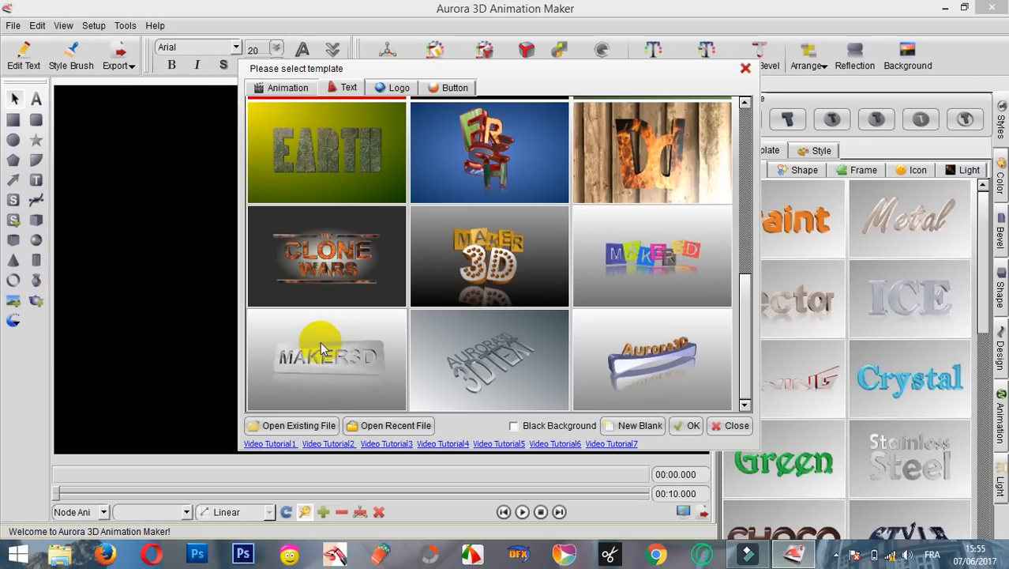
double_click(321, 346)
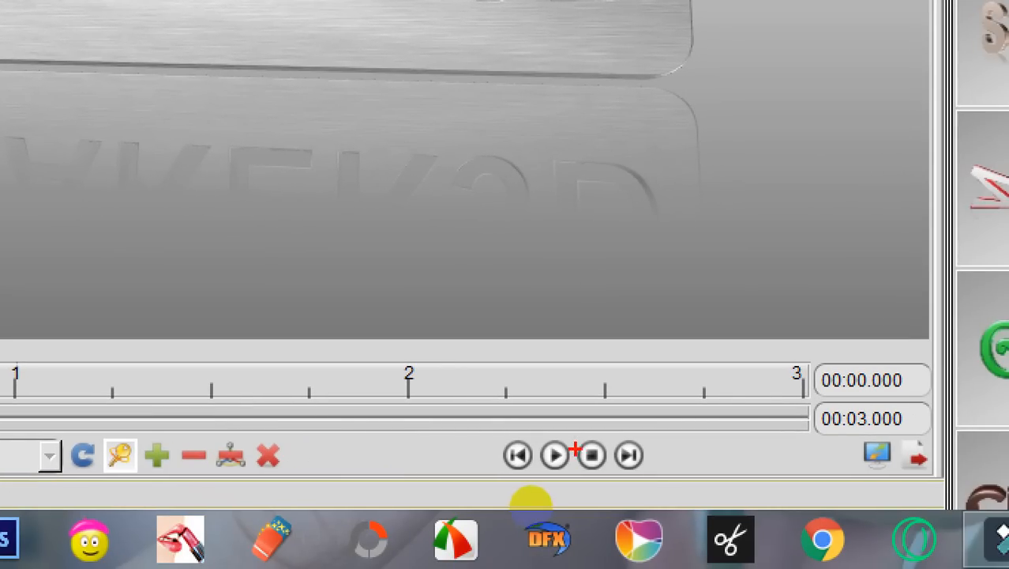
Play the MAKER3D template's animation and stop the playback.
mouse_move(571, 442)
mouse_down()
mouse_move(559, 438)
mouse_move(539, 463)
mouse_move(612, 445)
mouse_up()
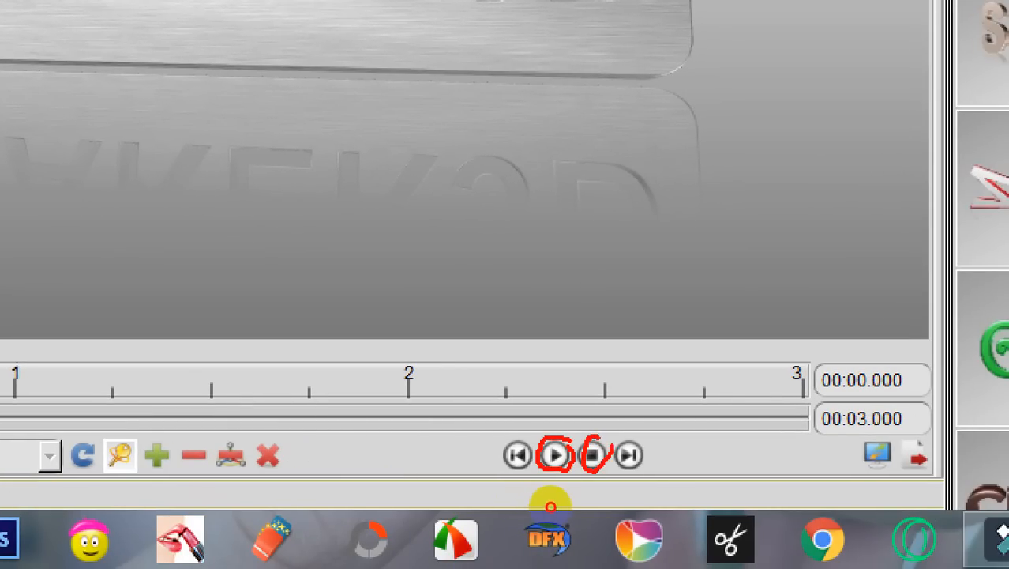
mouse_move(932, 354)
mouse_down()
mouse_move(838, 372)
mouse_move(900, 392)
mouse_move(915, 371)
mouse_up()
mouse_move(932, 406)
mouse_down()
mouse_move(811, 413)
mouse_move(900, 443)
mouse_move(914, 418)
mouse_up()
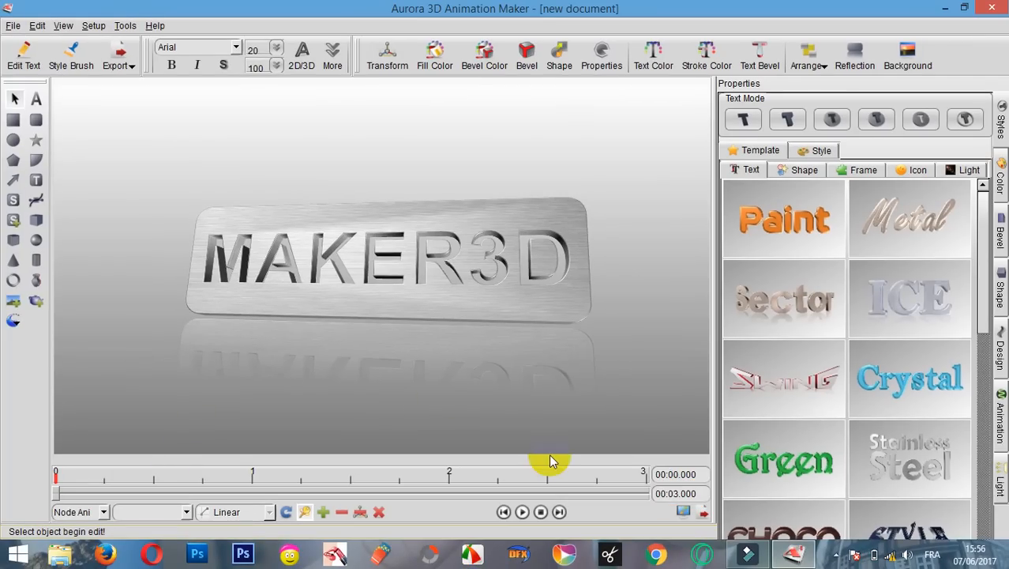
click(522, 512)
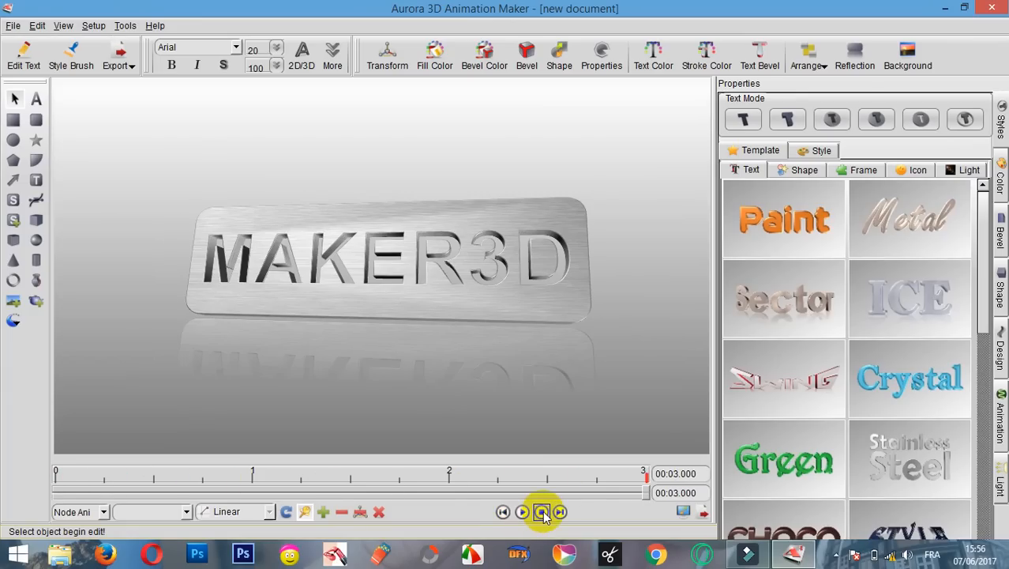
click(541, 512)
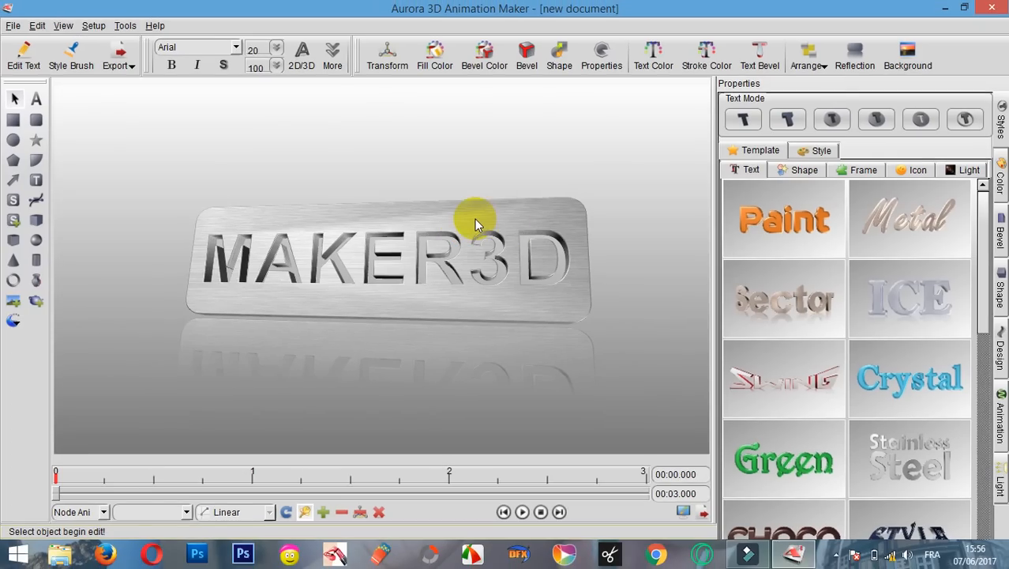
Try the Rotate animation style on the MAKER3D plate, replace it with Swing, and preview both.
click(475, 225)
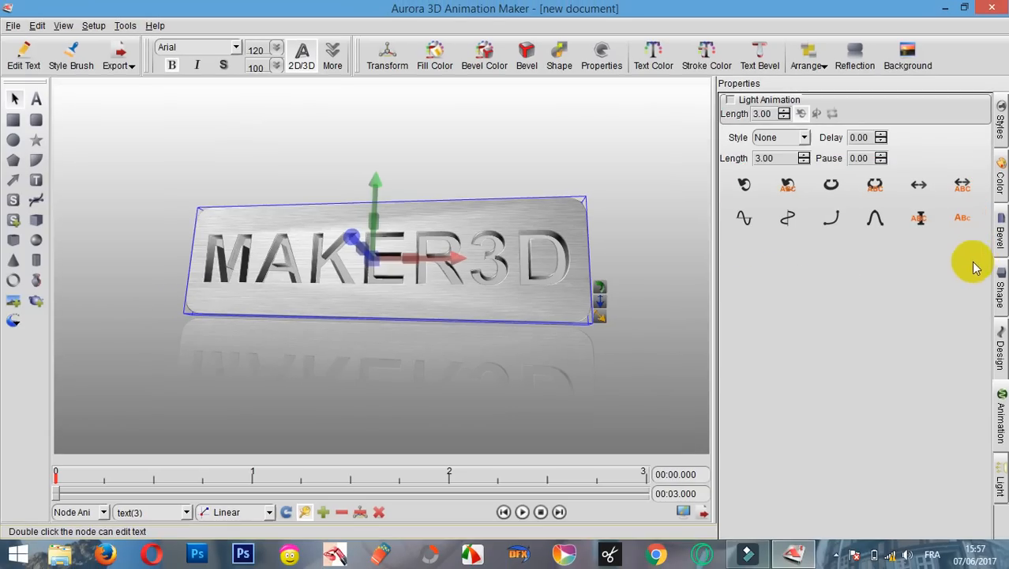
click(743, 187)
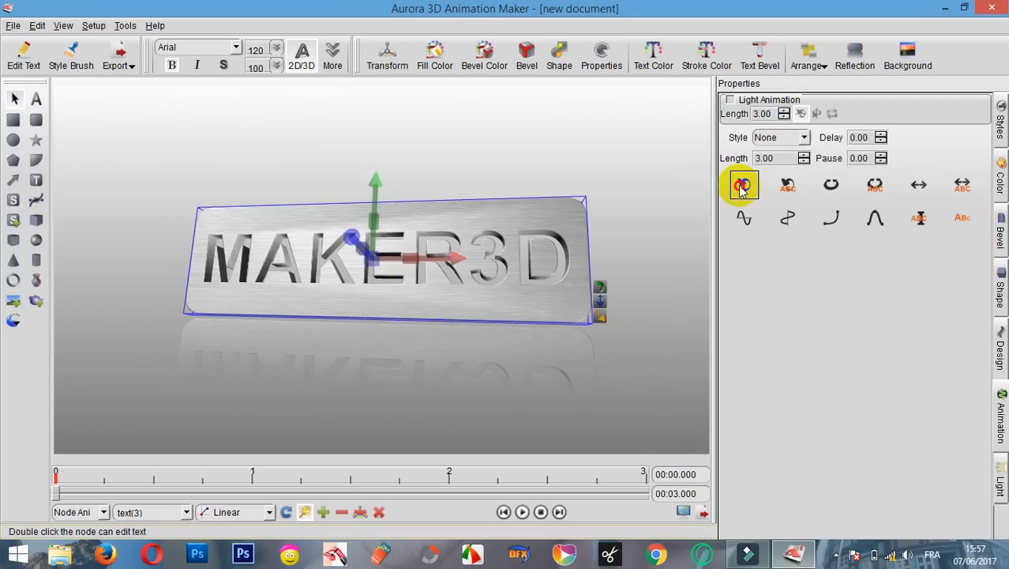
click(522, 512)
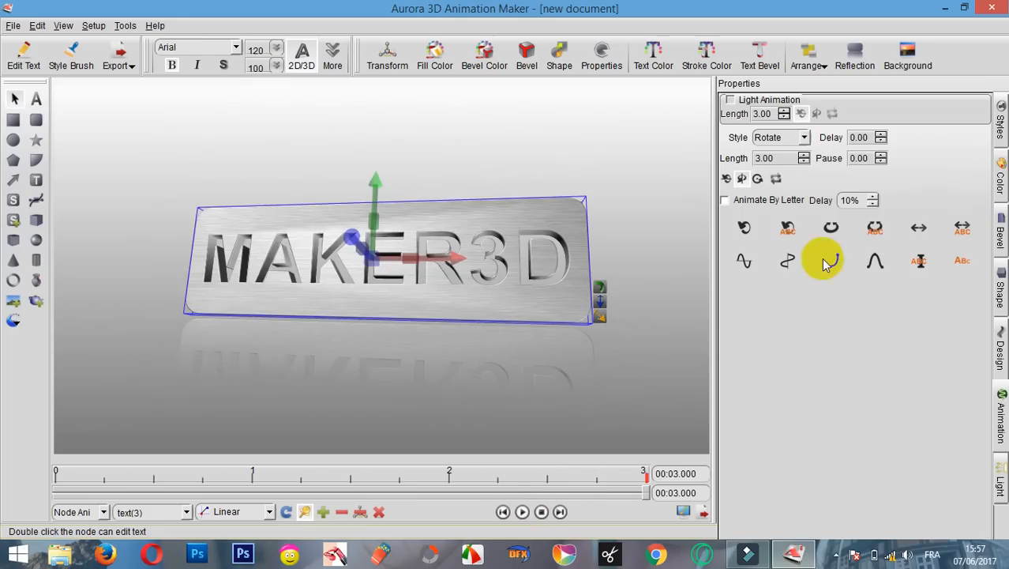
click(831, 227)
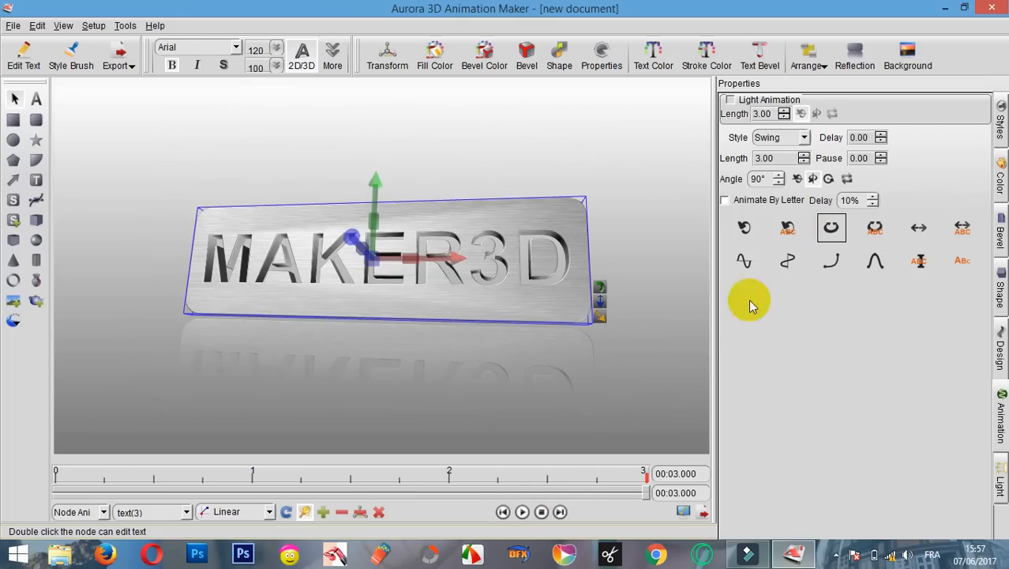
click(521, 513)
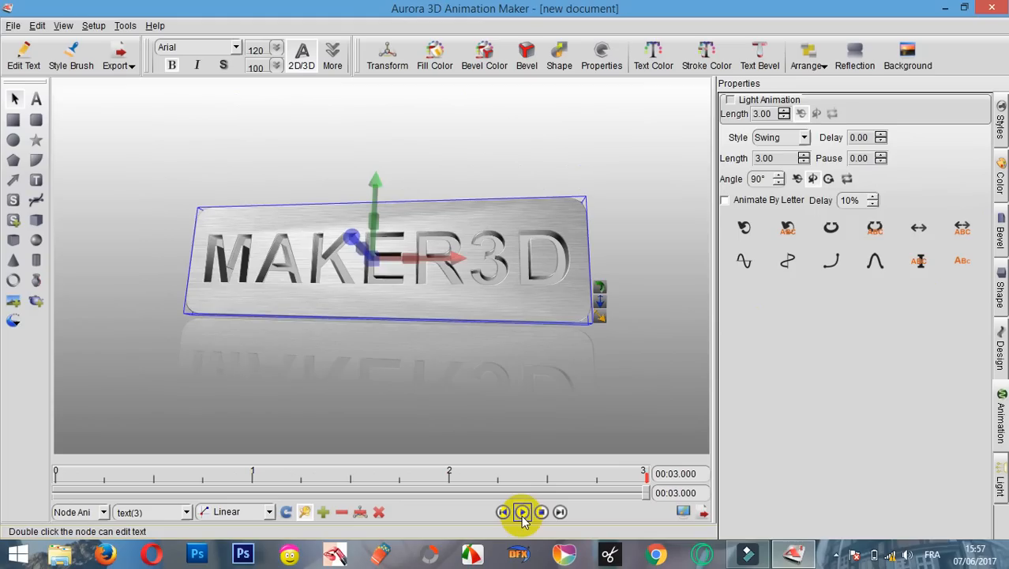
click(521, 513)
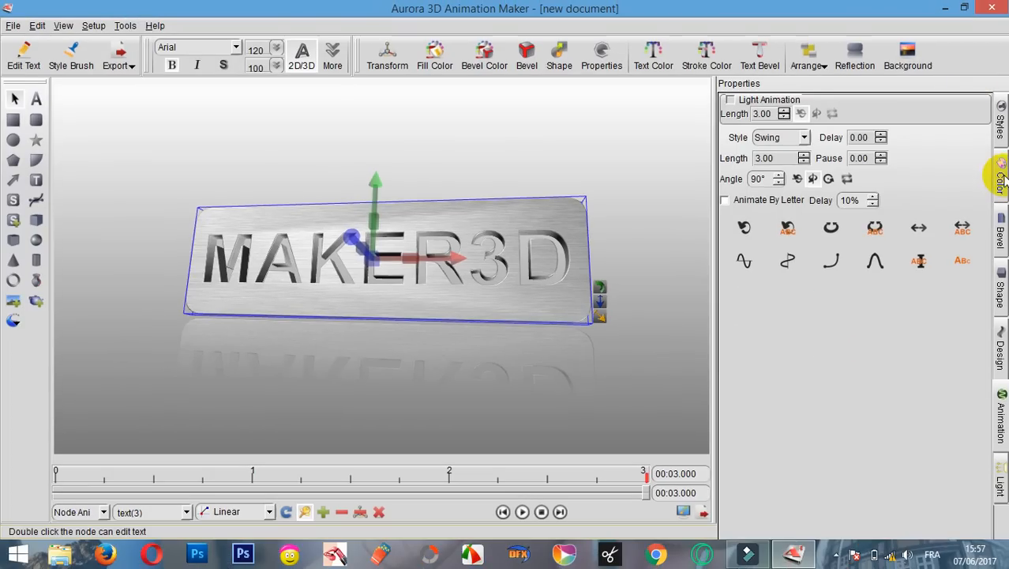
Set the MAKER3D plate's fill to bright green, RGB 21, 240, 32, in the color settings.
click(1000, 177)
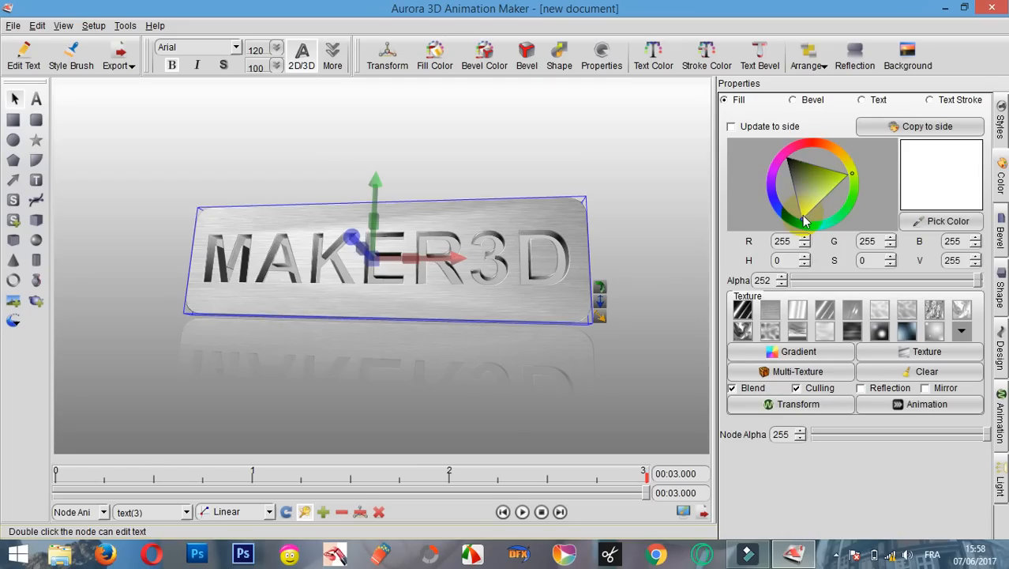
mouse_move(804, 224)
mouse_down()
mouse_move(813, 182)
mouse_move(804, 167)
mouse_move(807, 211)
mouse_move(808, 194)
mouse_move(811, 201)
mouse_move(803, 223)
mouse_up()
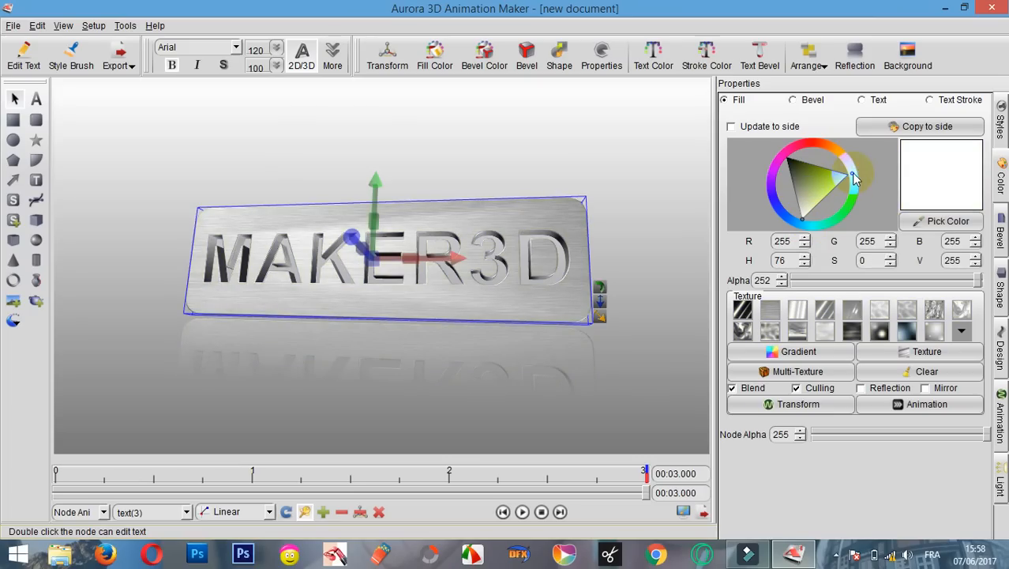
mouse_move(853, 175)
mouse_down()
mouse_move(829, 216)
mouse_move(797, 218)
mouse_move(778, 183)
mouse_move(782, 166)
mouse_move(784, 200)
mouse_move(825, 212)
mouse_move(787, 221)
mouse_move(853, 214)
mouse_up()
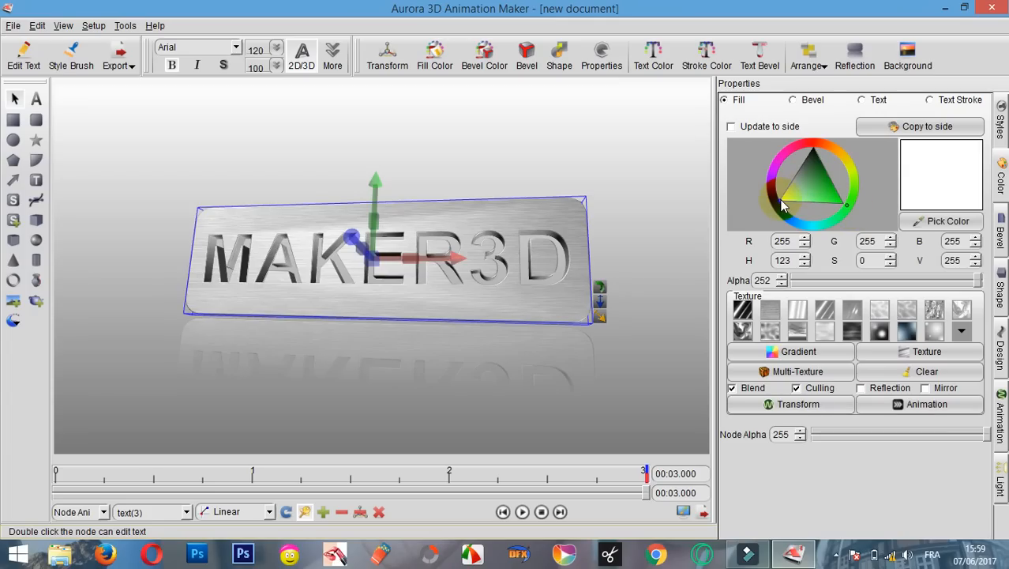
drag(782, 206, 806, 196)
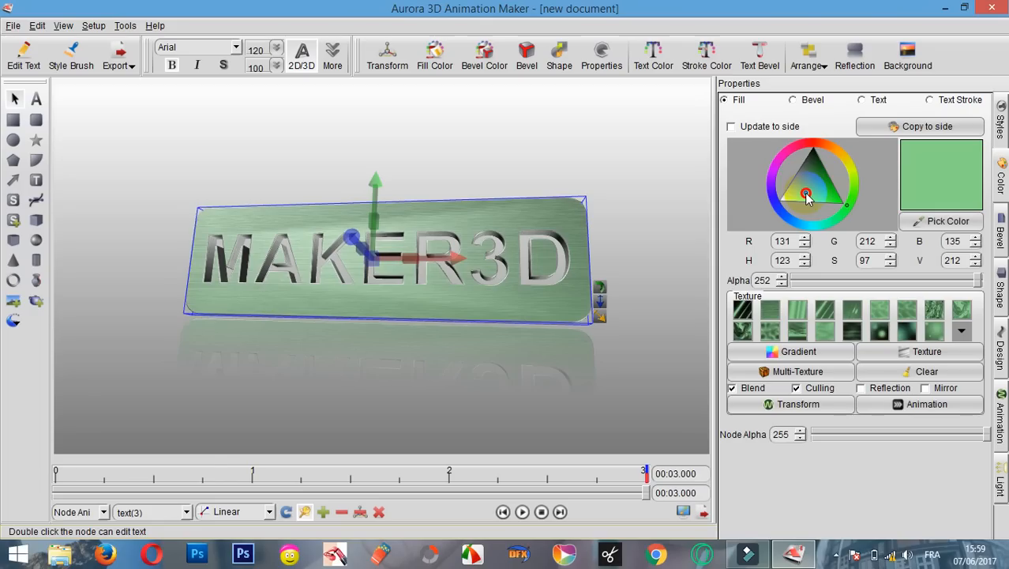
mouse_move(806, 196)
mouse_down()
mouse_move(821, 173)
mouse_move(815, 162)
mouse_up()
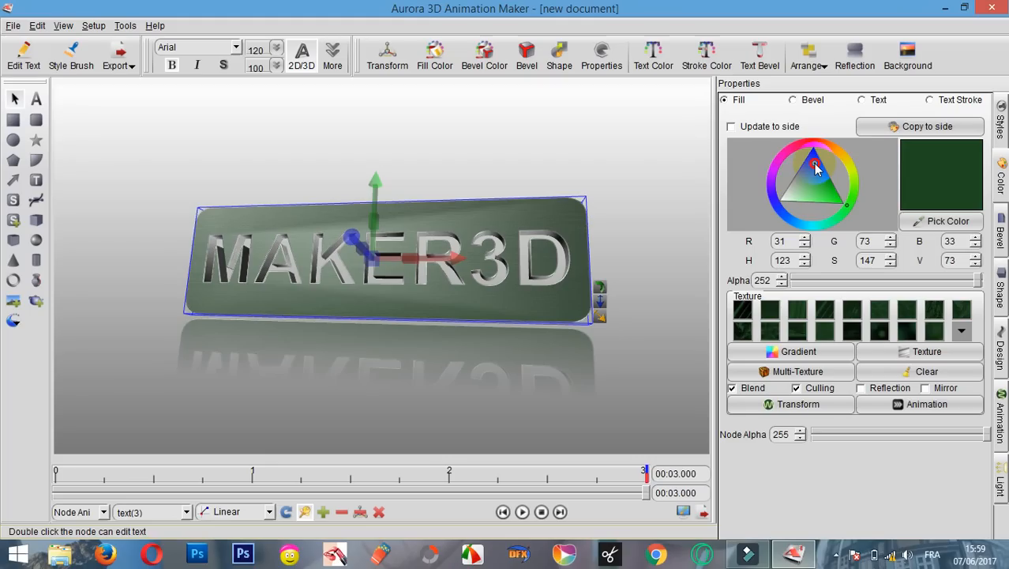
drag(816, 163, 837, 201)
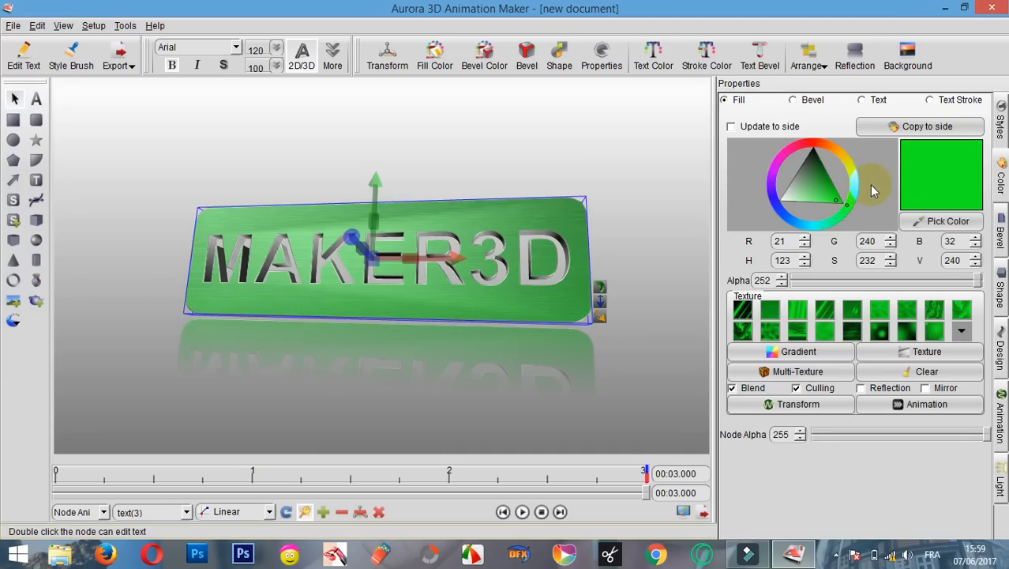
key(ctrl+1)
click(893, 305)
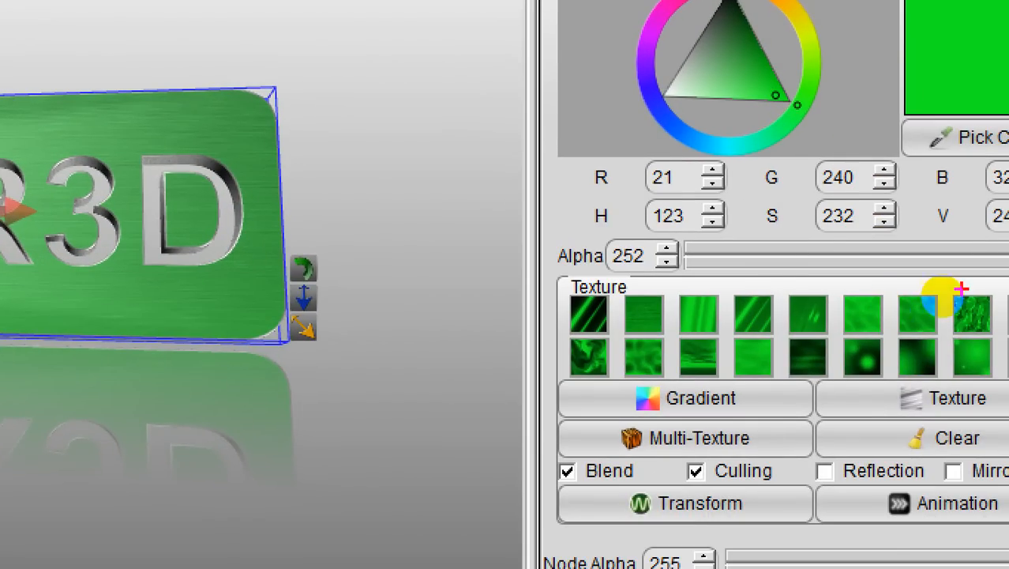
mouse_move(995, 287)
mouse_down()
mouse_move(732, 295)
mouse_move(533, 342)
mouse_move(726, 384)
mouse_move(979, 385)
mouse_up()
drag(942, 343, 948, 307)
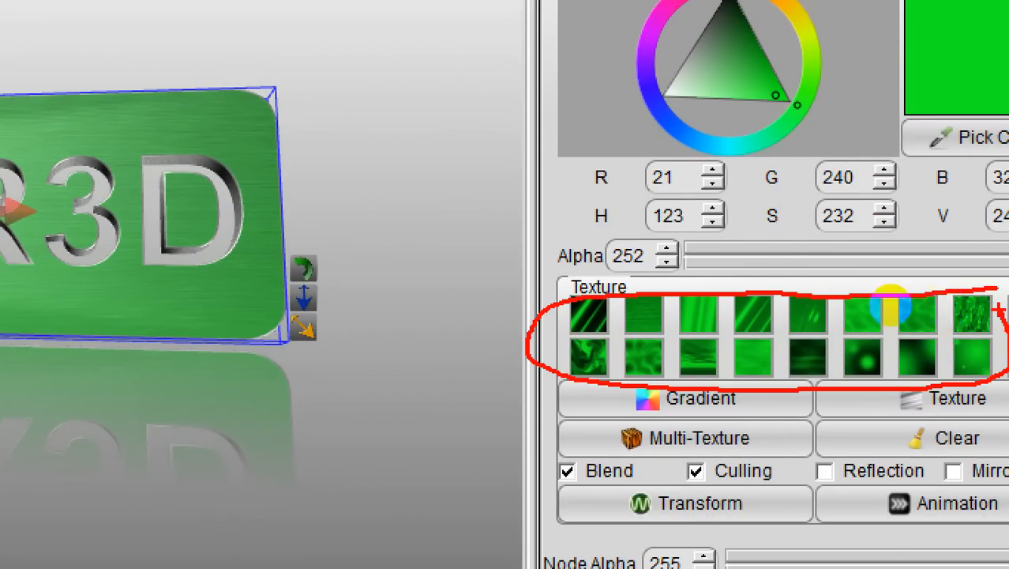
key(Escape)
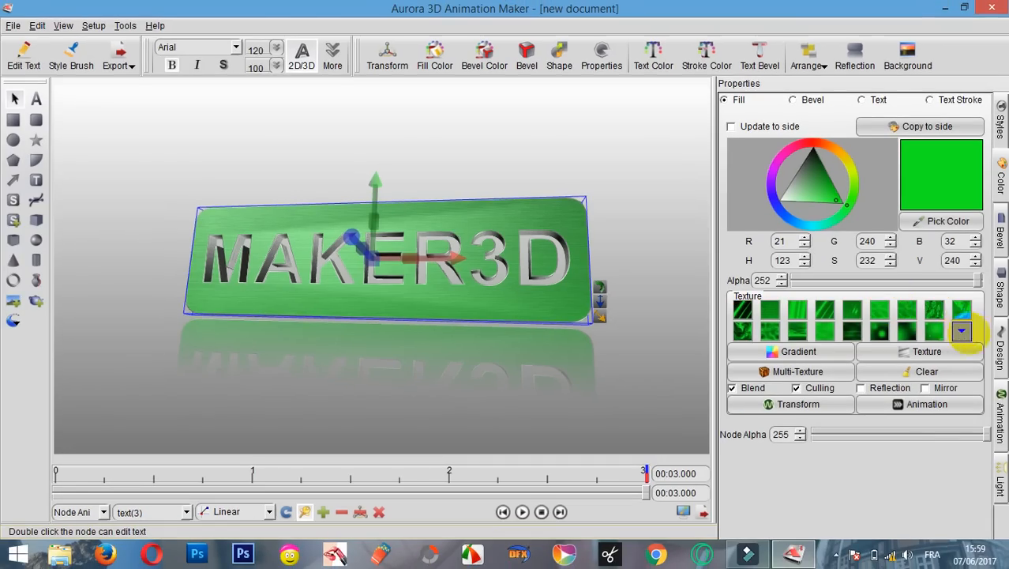
key(ctrl+1)
click(954, 315)
mouse_move(929, 339)
mouse_down()
mouse_move(893, 343)
mouse_move(936, 363)
mouse_move(936, 340)
mouse_up()
key(Escape)
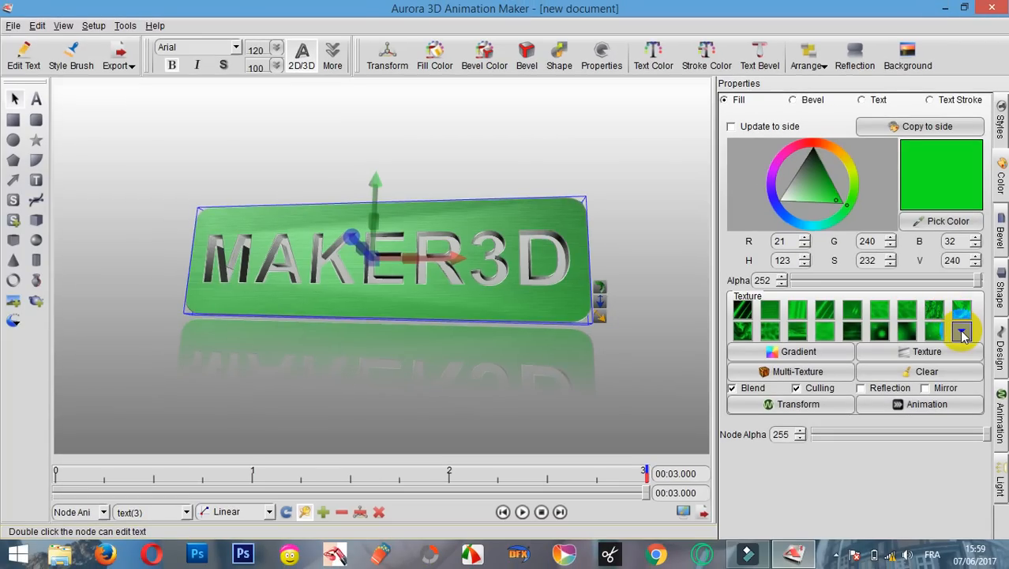
Try several textures from the extended fill texture set on the MAKER3D plate and apply the flame texture.
click(962, 333)
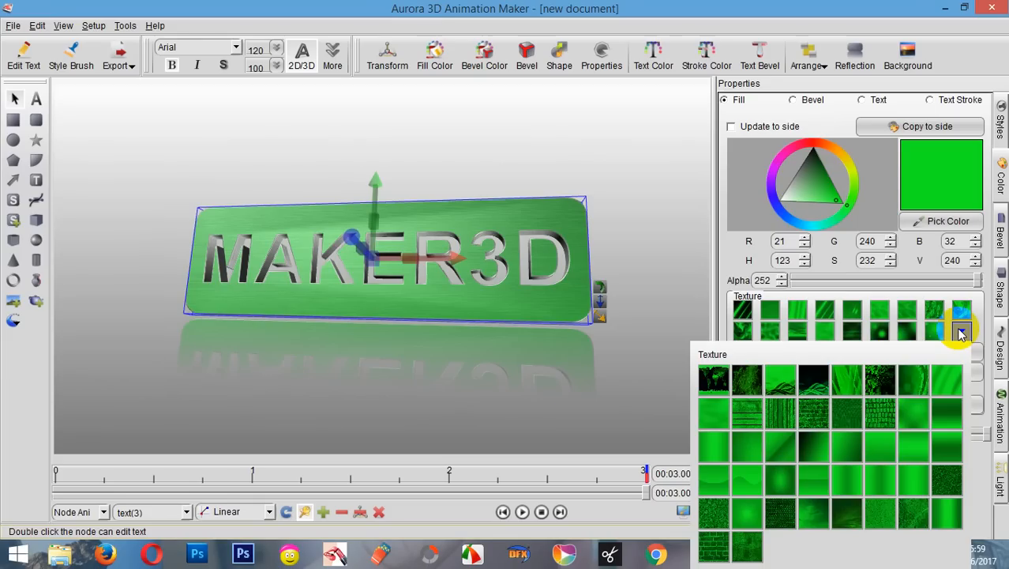
click(715, 382)
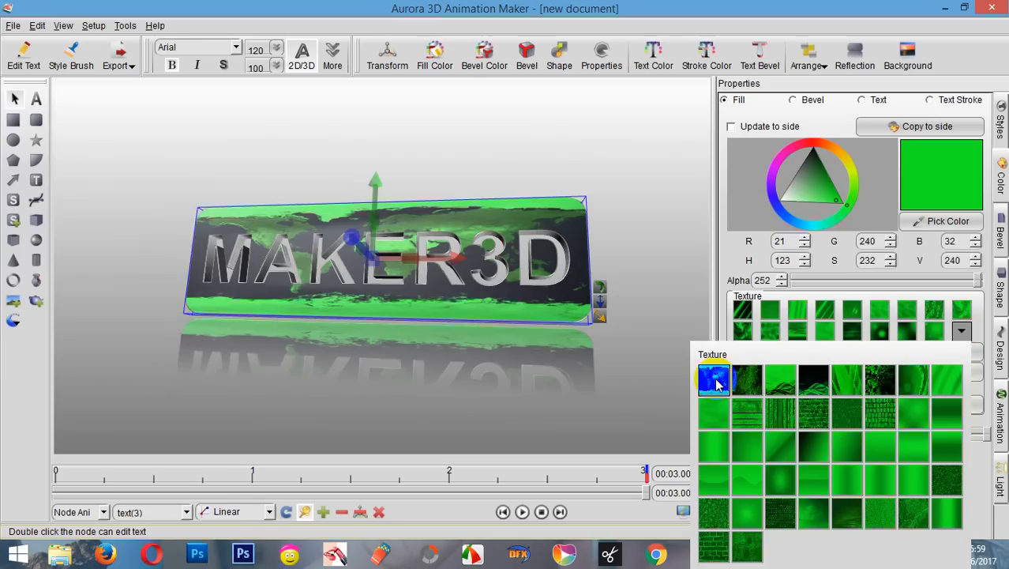
click(745, 381)
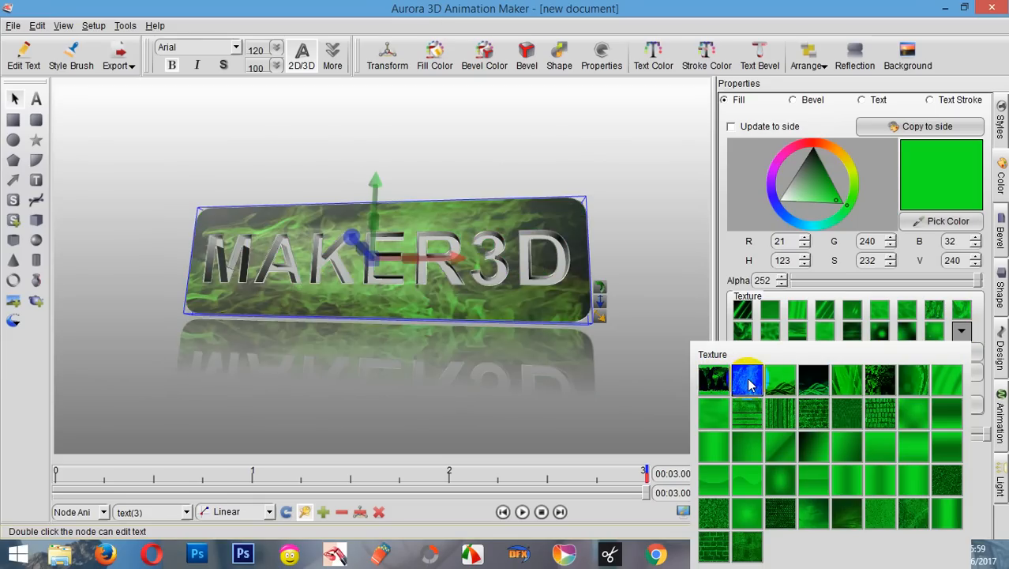
click(787, 388)
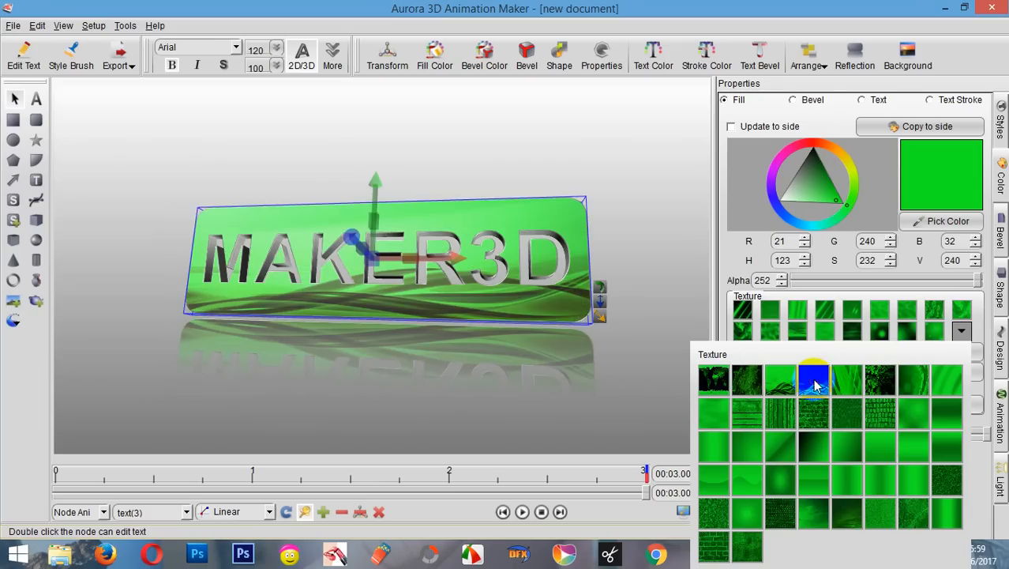
click(818, 383)
click(849, 385)
click(880, 383)
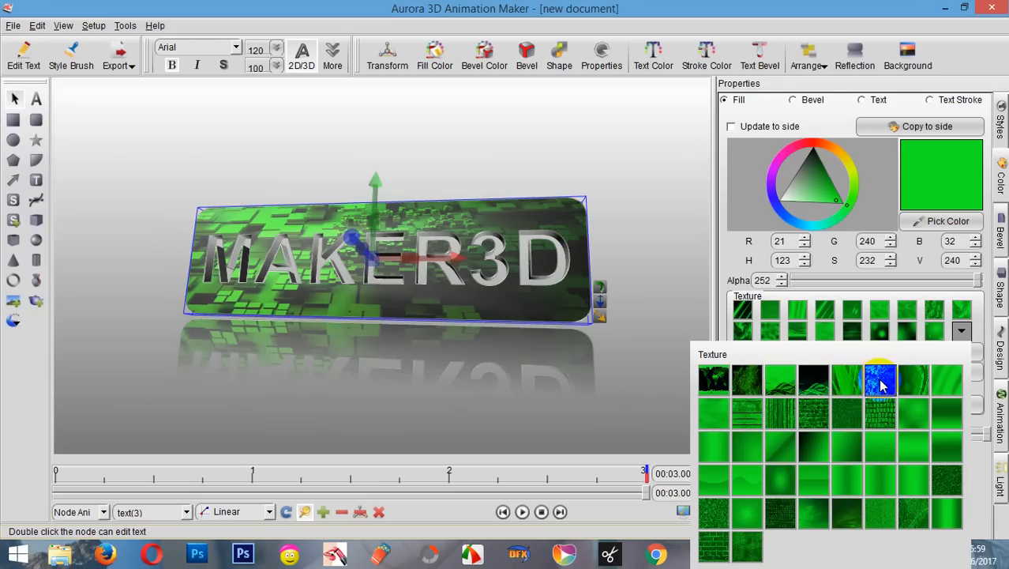
click(853, 447)
click(789, 410)
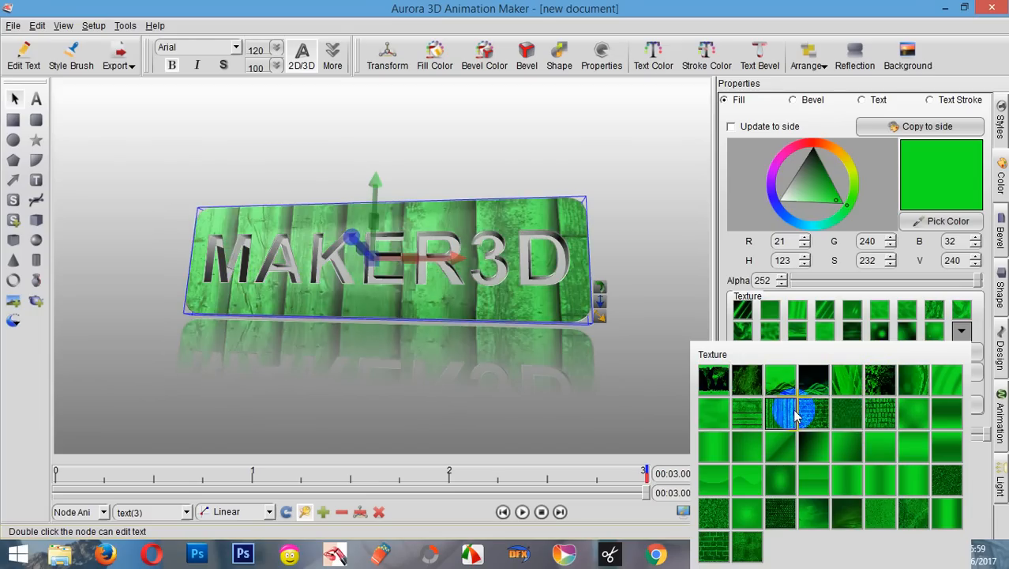
click(752, 387)
click(753, 386)
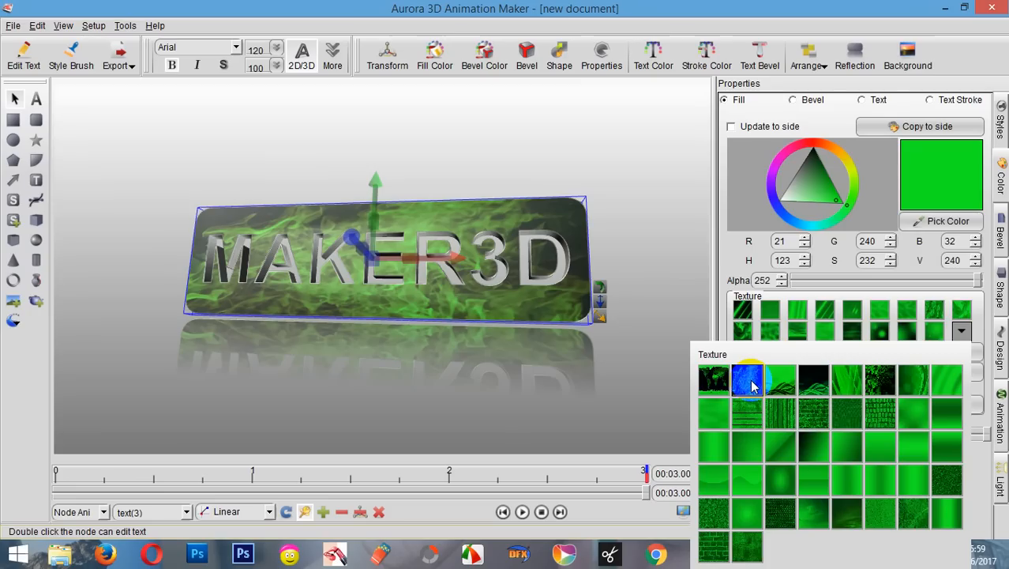
Set the MAKER3D plate's fill to dark red, RGB 72, 20, 38, and play the animation to see its edge.
click(726, 263)
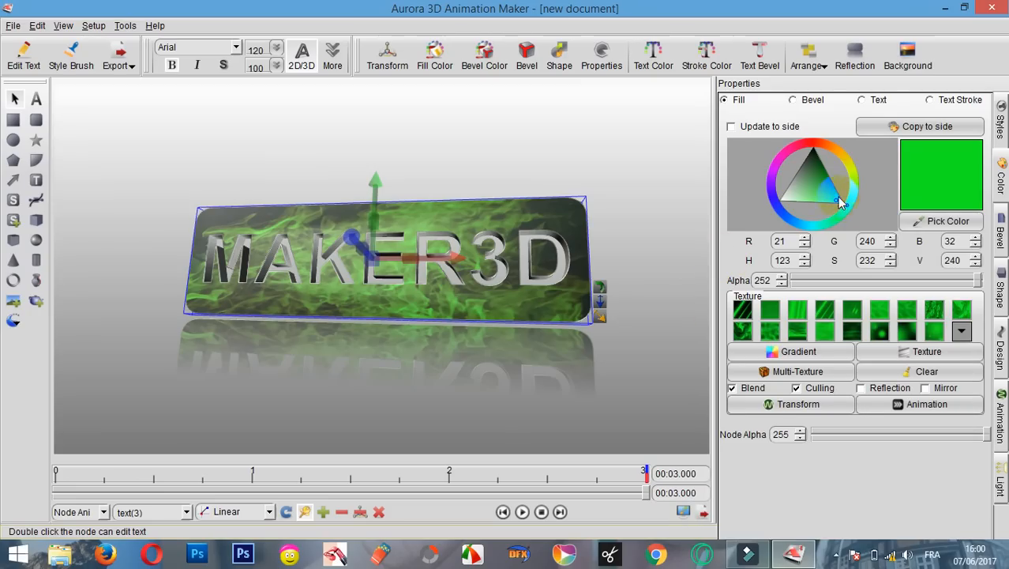
mouse_move(849, 207)
mouse_down()
mouse_move(814, 229)
mouse_move(784, 216)
mouse_move(775, 200)
mouse_move(813, 172)
mouse_move(826, 199)
mouse_move(804, 189)
mouse_move(812, 202)
mouse_move(821, 174)
mouse_move(793, 188)
mouse_move(826, 205)
mouse_move(771, 193)
mouse_move(785, 154)
mouse_move(800, 150)
mouse_up()
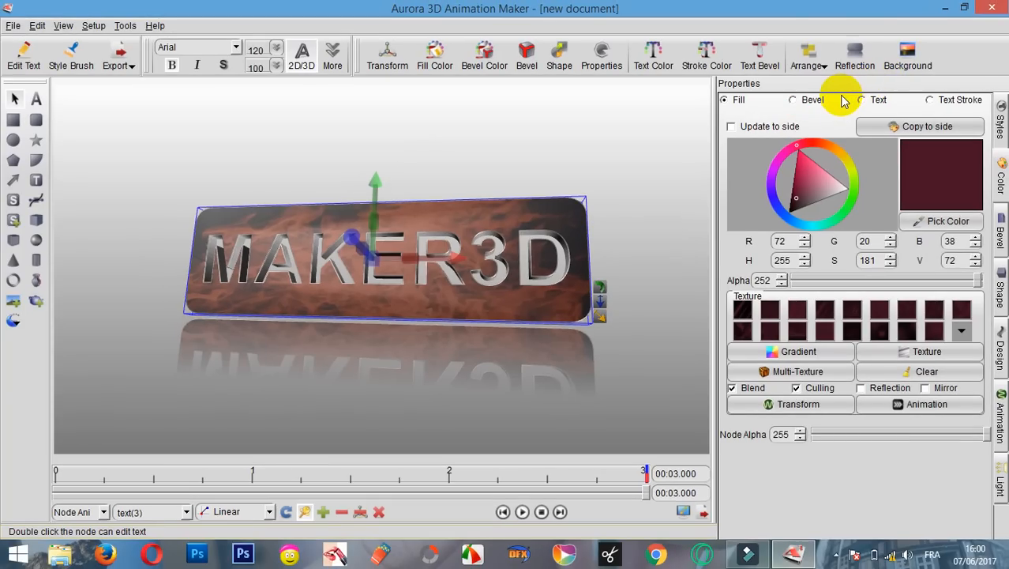
click(522, 511)
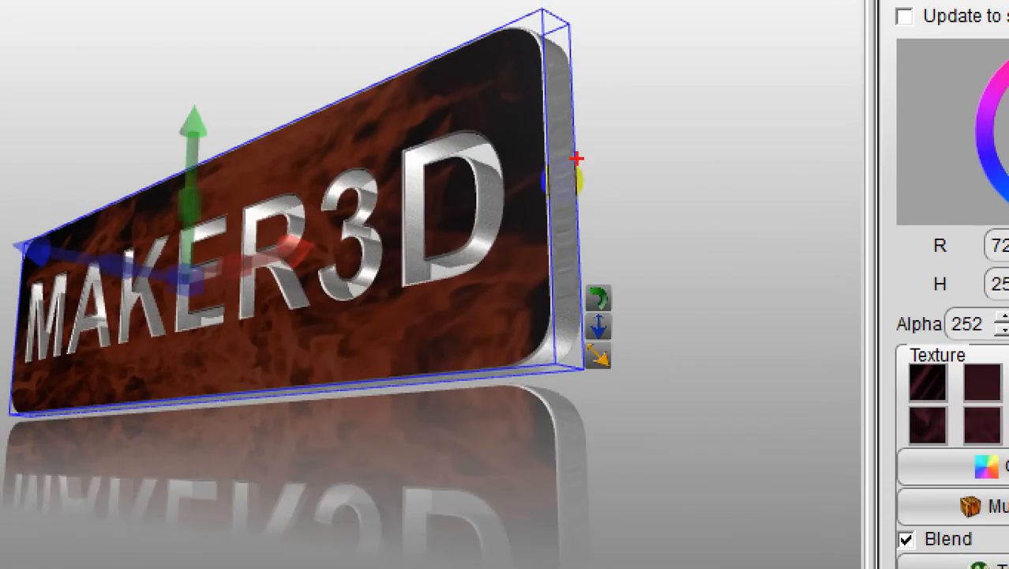
drag(557, 60, 561, 135)
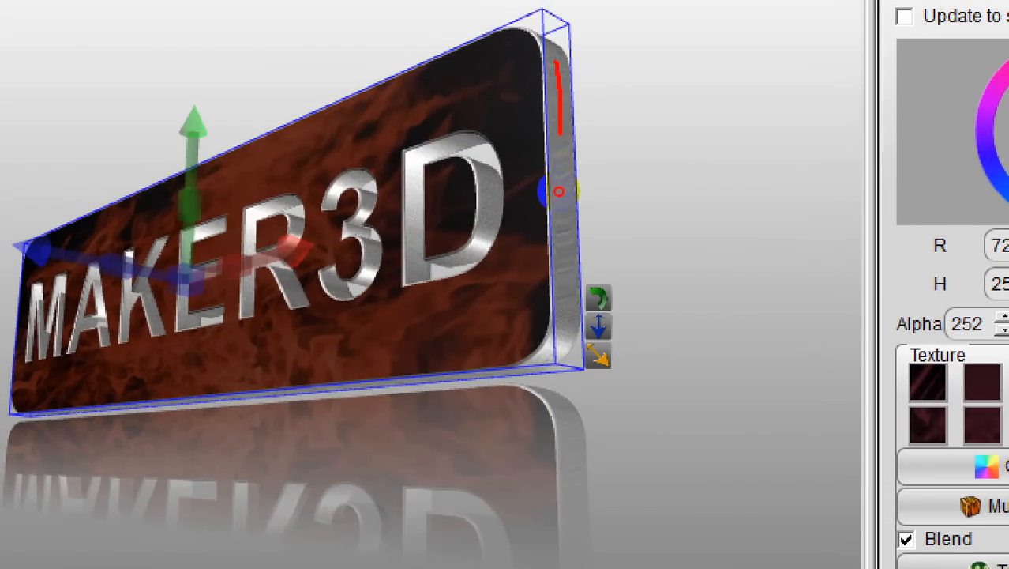
drag(558, 191, 562, 290)
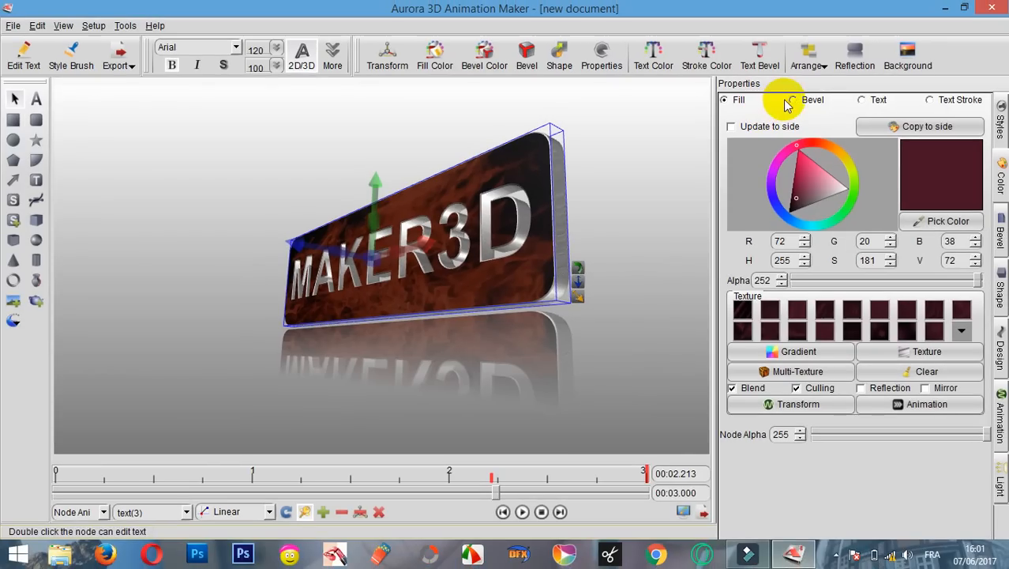
Set the MAKER3D plate's bevel color to golden brown, RGB 136, 101, 25, and play the animation.
click(793, 100)
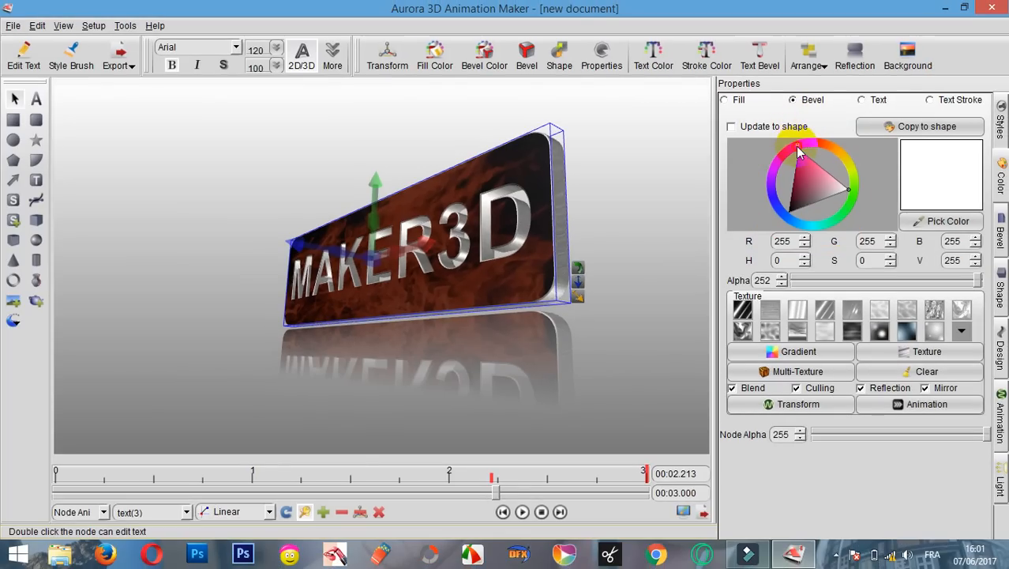
drag(798, 147, 833, 160)
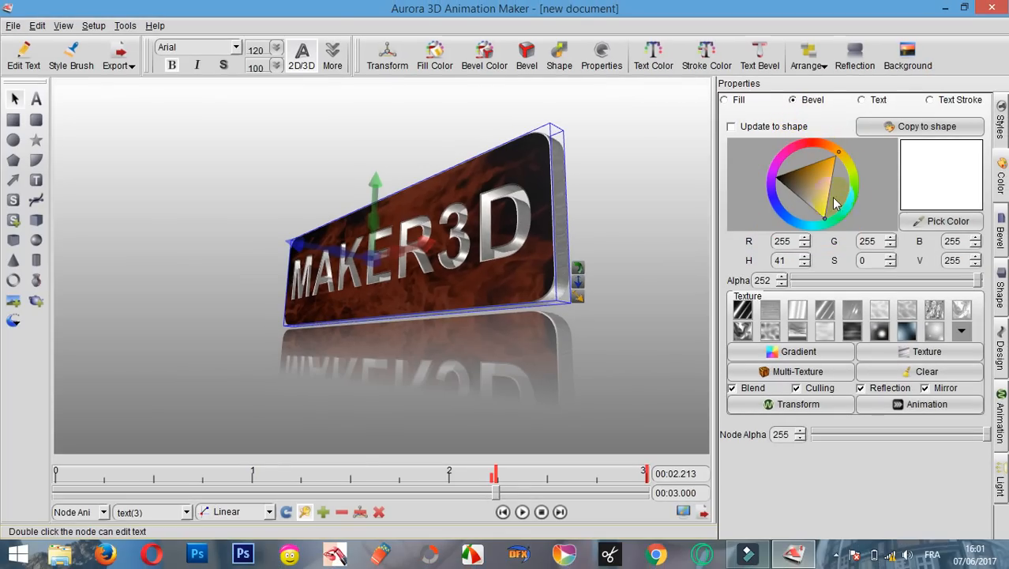
mouse_move(825, 217)
mouse_down()
mouse_move(829, 173)
mouse_move(800, 181)
mouse_move(808, 176)
mouse_up()
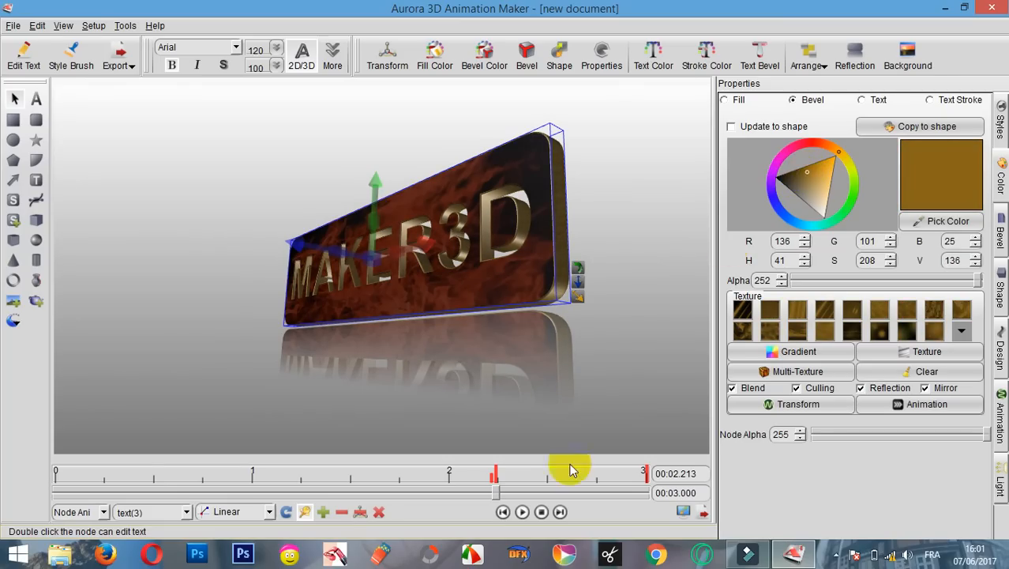
click(523, 511)
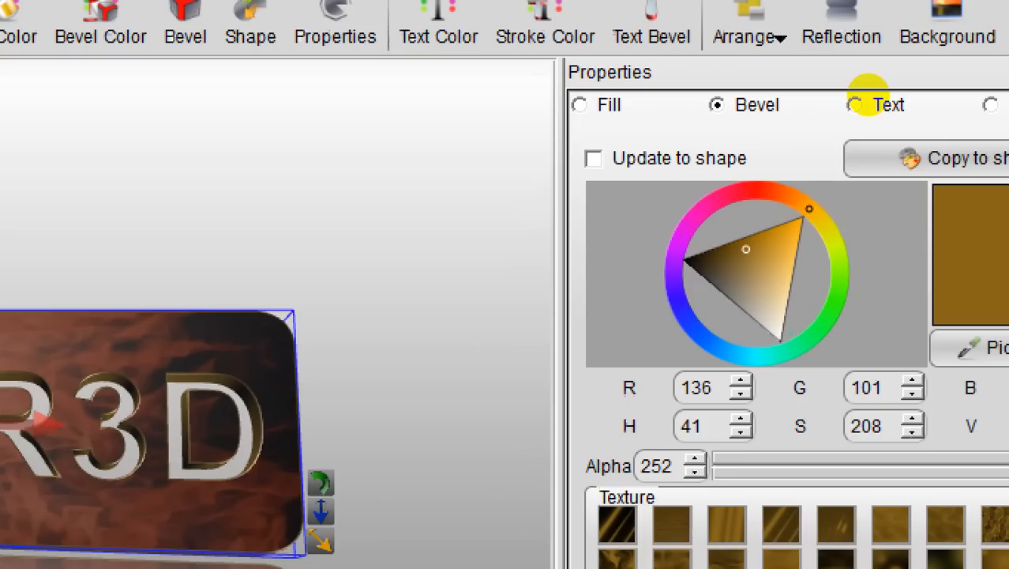
Set the plate's text color to turquoise, RGB 61, 198, 205, and try textures from the extended texture set on the text.
mouse_move(867, 85)
mouse_down()
mouse_move(853, 103)
mouse_move(869, 105)
mouse_up()
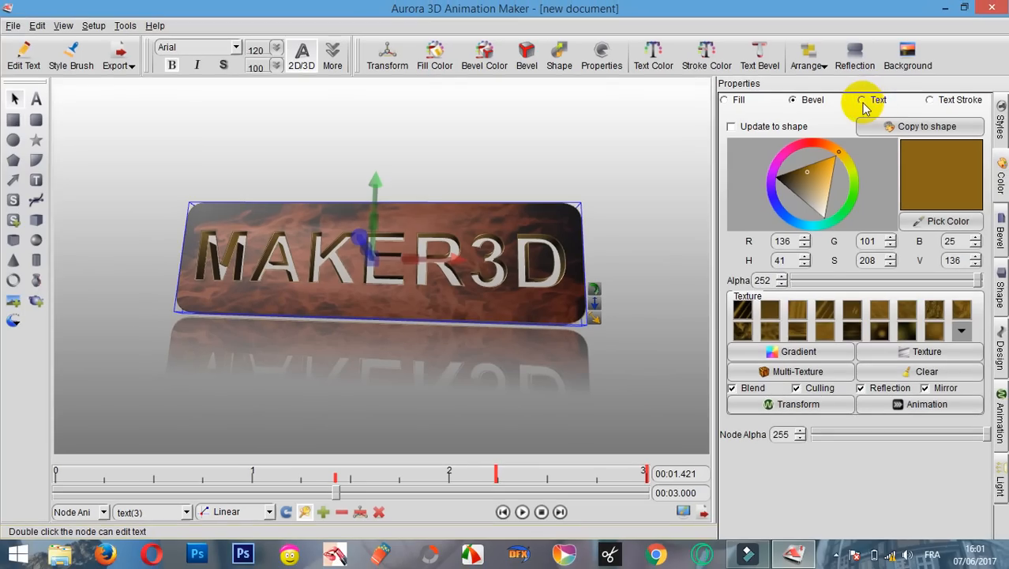
click(863, 101)
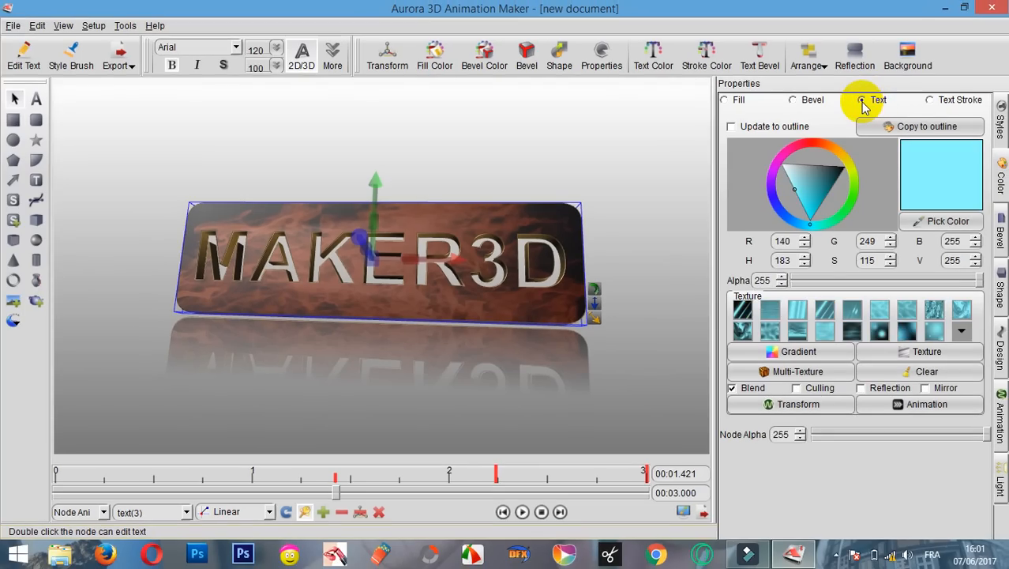
mouse_move(794, 188)
mouse_down()
mouse_move(829, 184)
mouse_move(826, 175)
mouse_move(804, 213)
mouse_move(810, 180)
mouse_move(810, 196)
mouse_up()
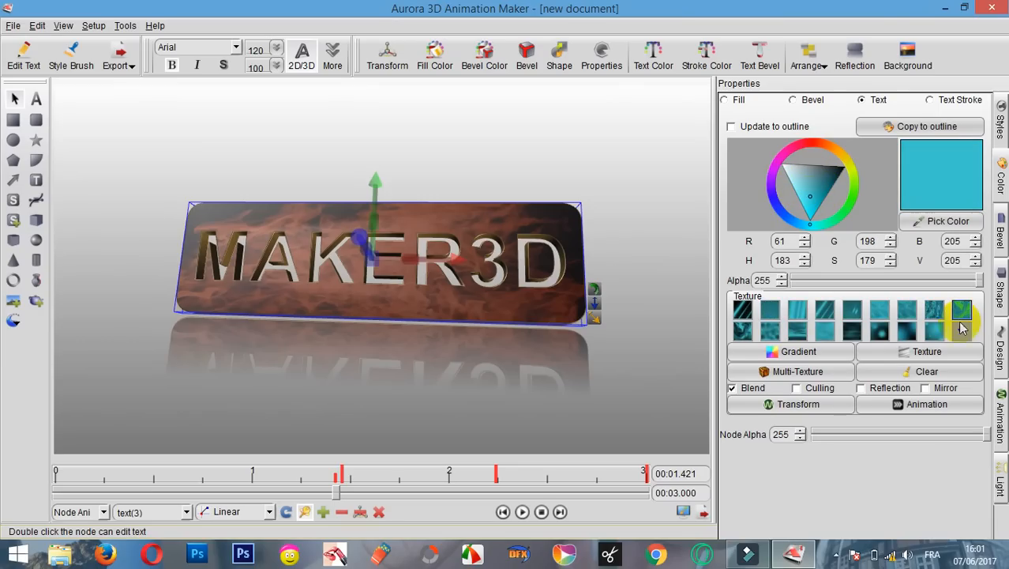
click(961, 331)
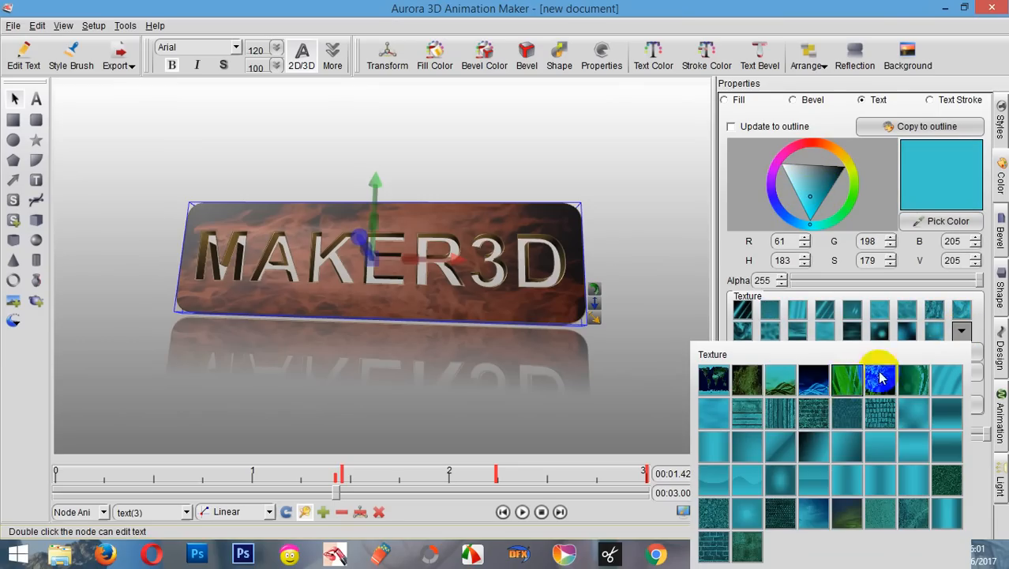
click(907, 423)
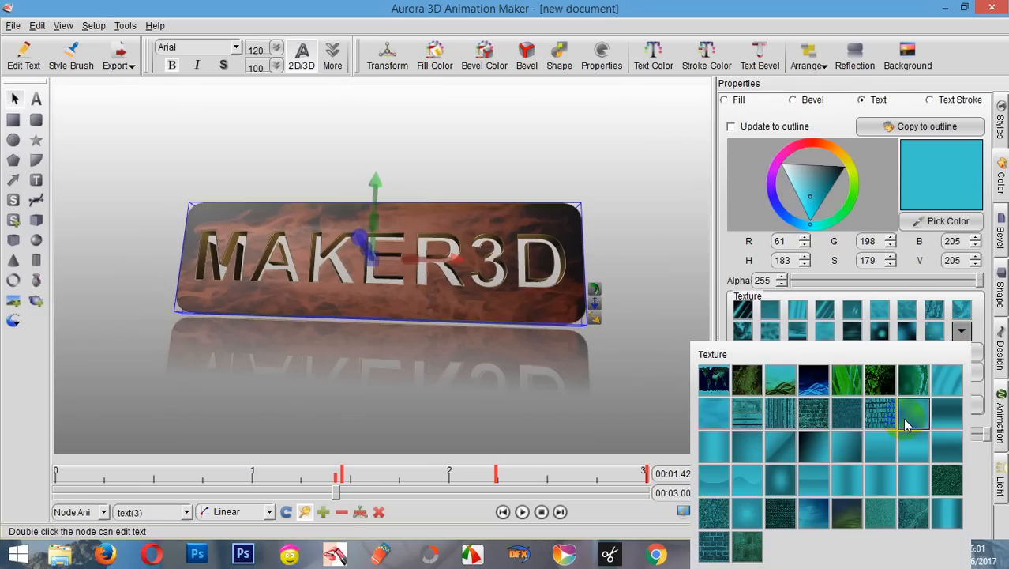
click(789, 379)
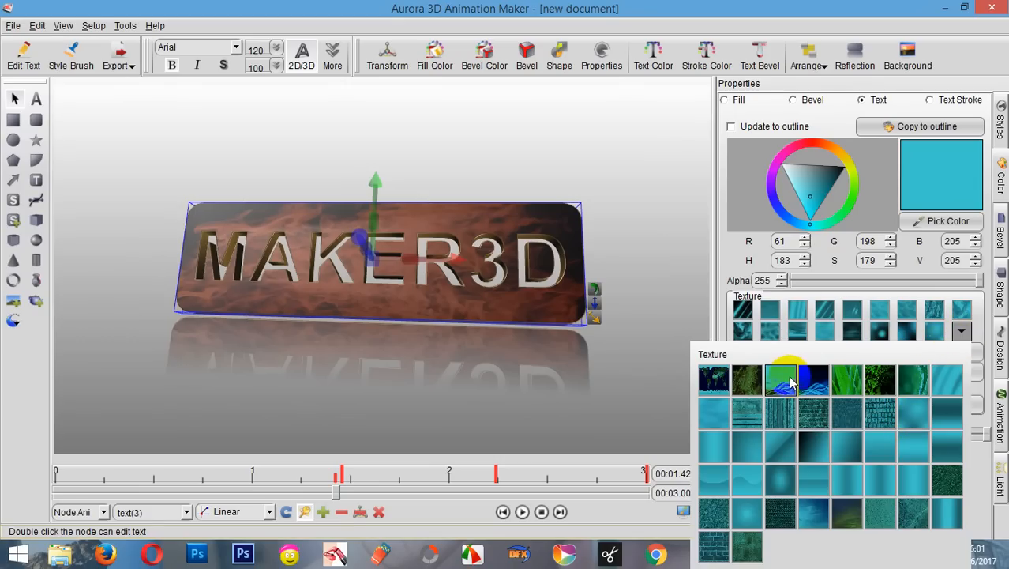
click(704, 13)
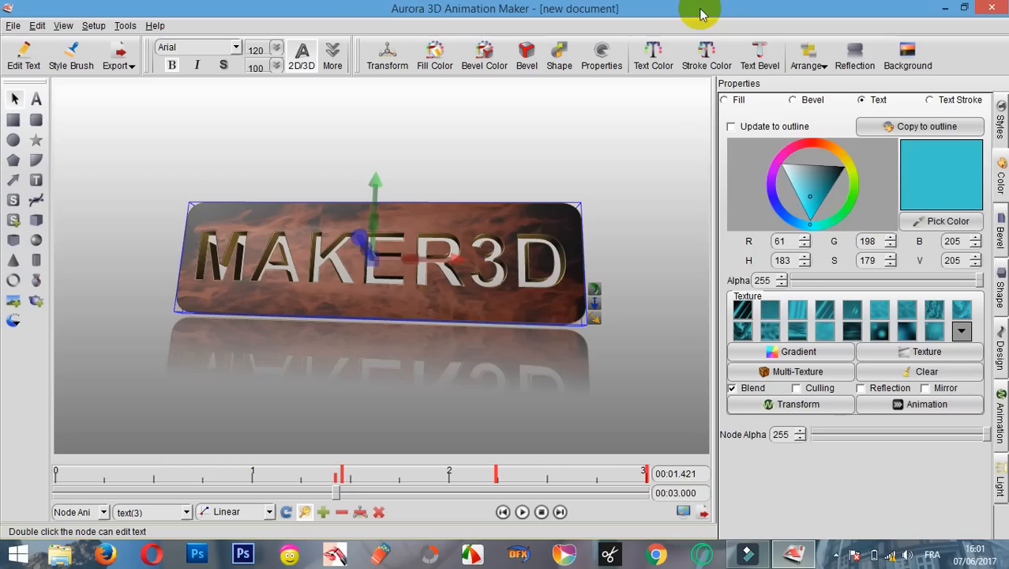
Deselect the MAKER3D plate, play its recolored animation and stop the playback.
click(302, 251)
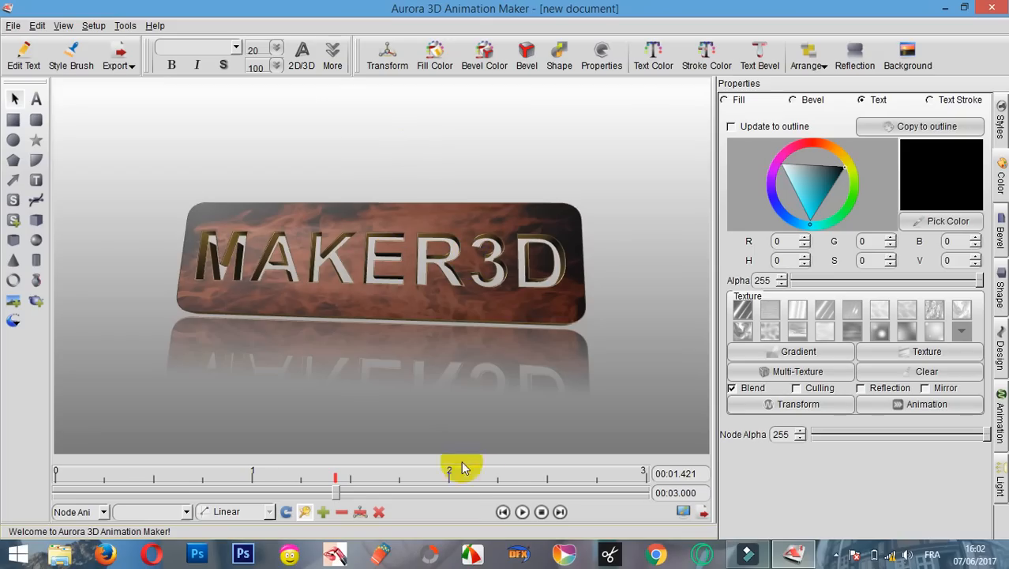
click(522, 512)
click(541, 512)
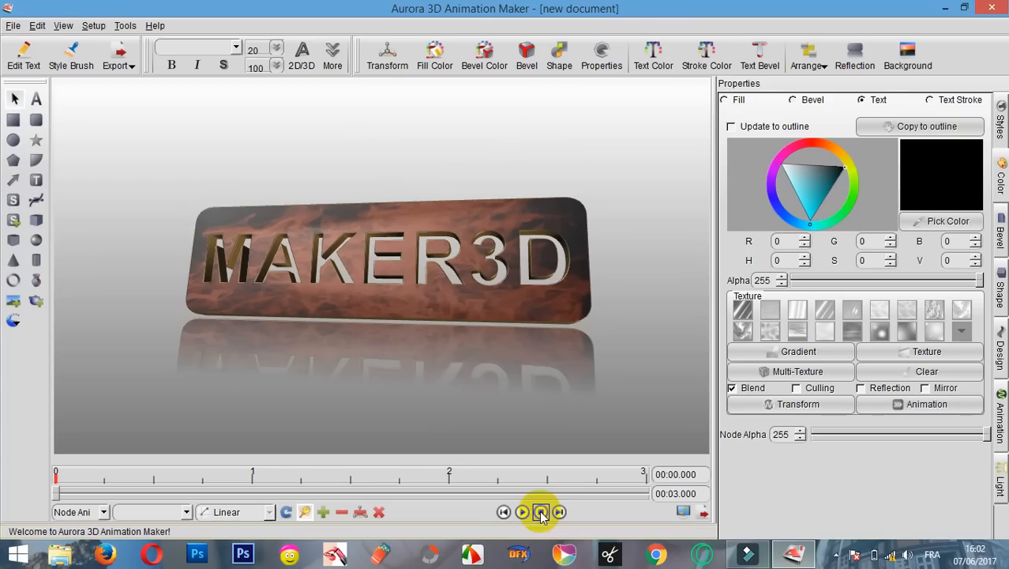
Replace the plate's MAKER3D text with "walid tv".
click(432, 257)
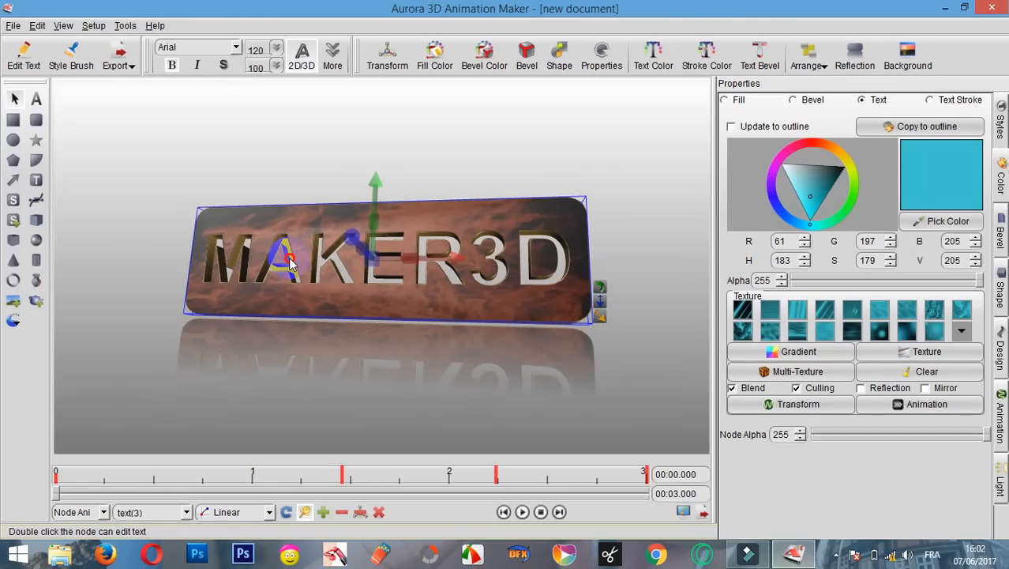
double_click(290, 263)
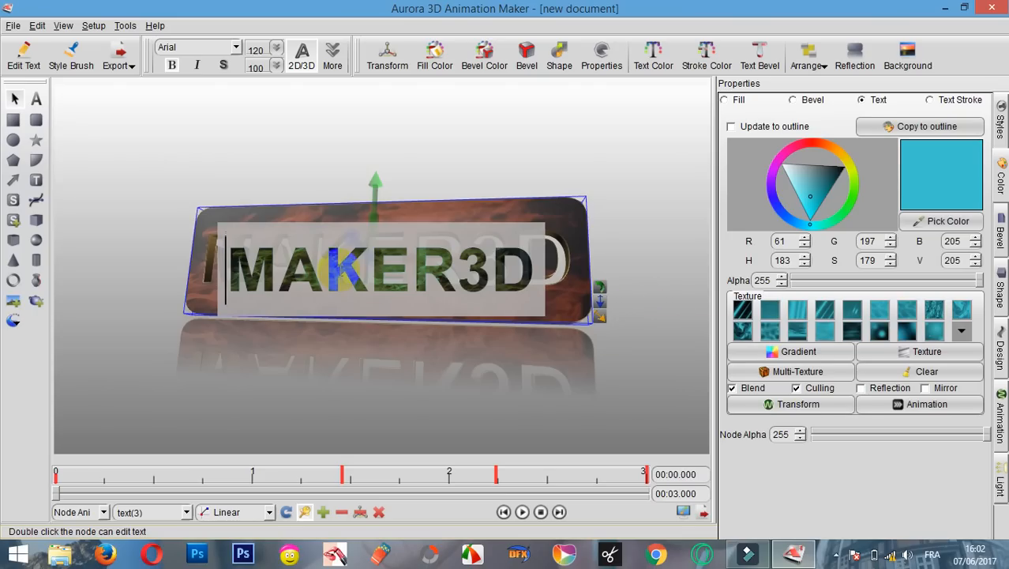
double_click(337, 270)
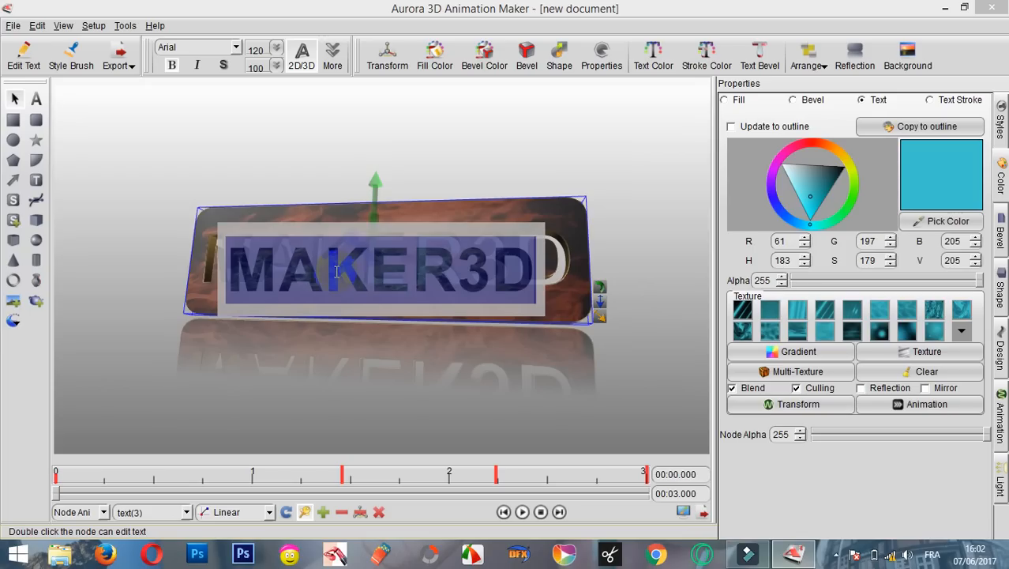
key(Delete)
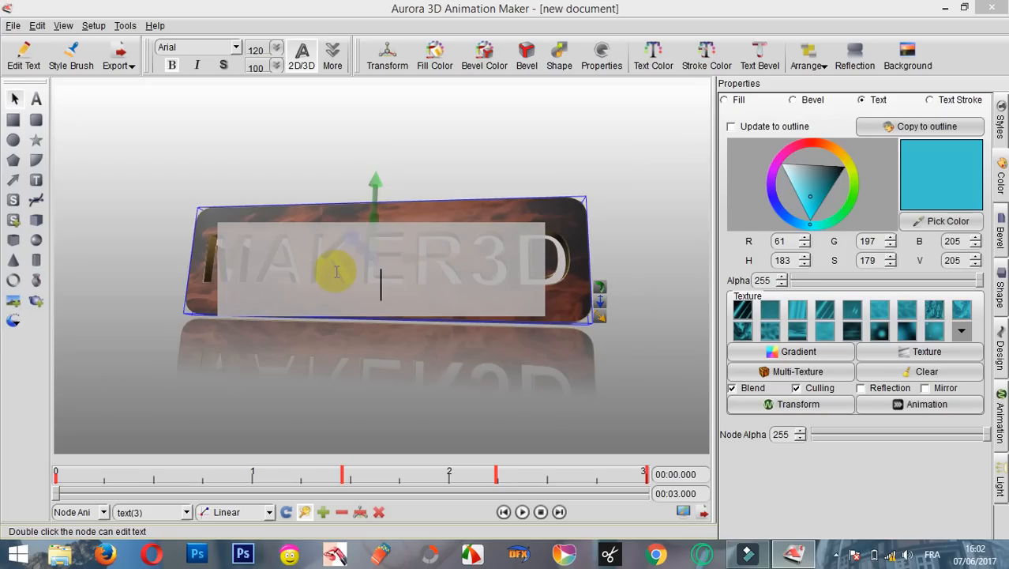
text(w)
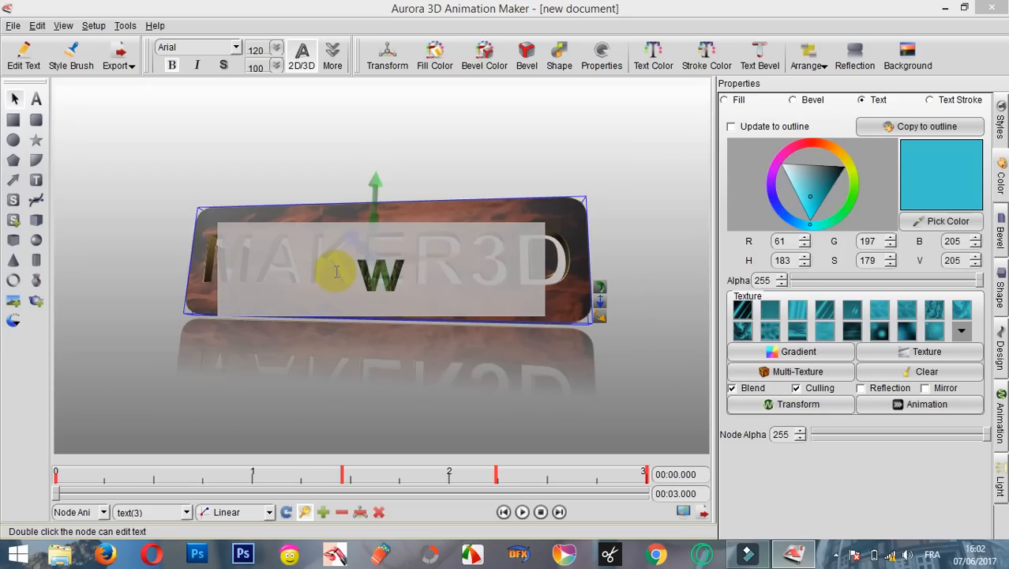
text(al)
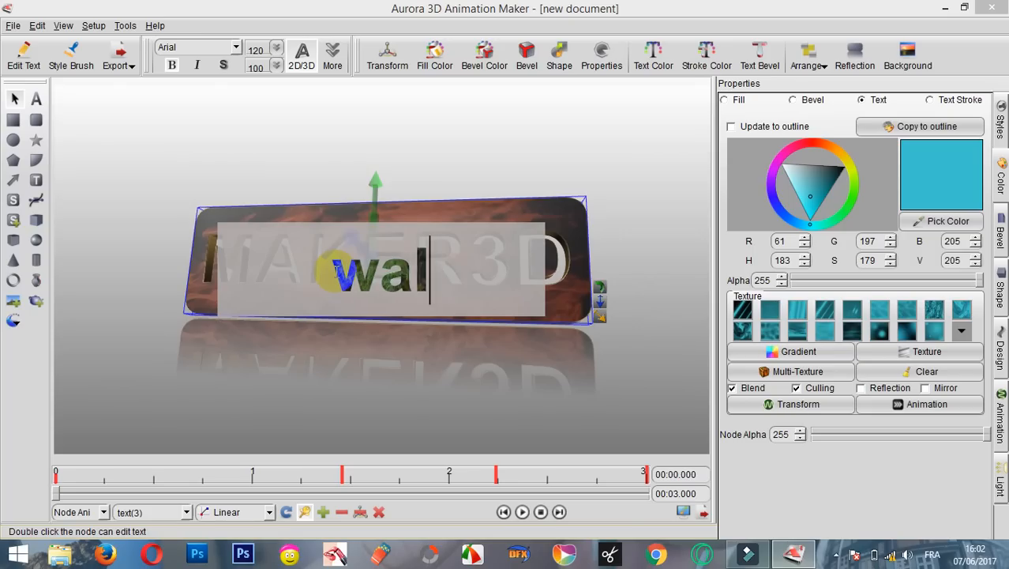
text(id t)
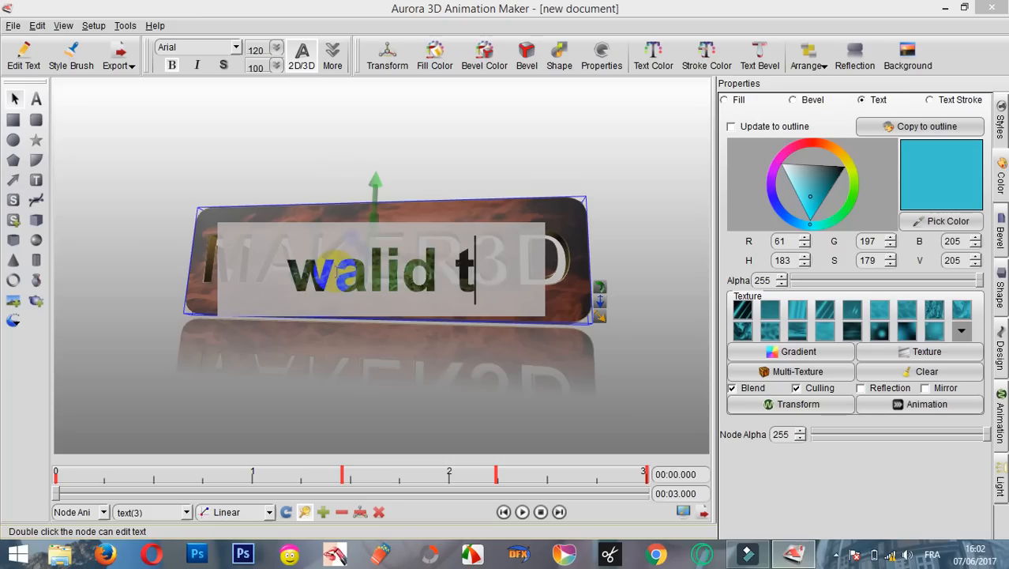
text(v)
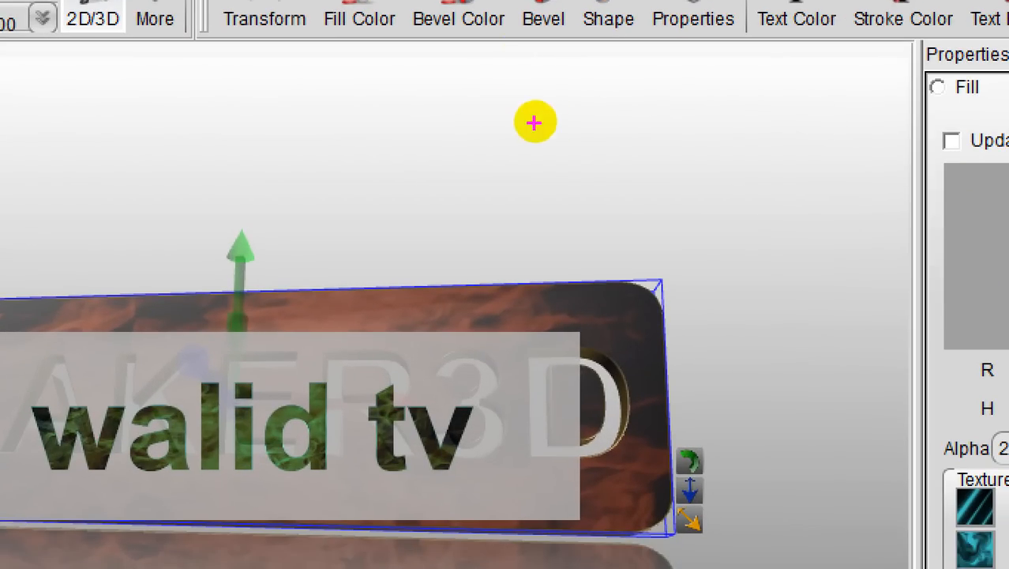
mouse_move(606, 127)
mouse_down()
mouse_move(575, 112)
mouse_move(521, 130)
mouse_move(553, 175)
mouse_move(614, 152)
mouse_up()
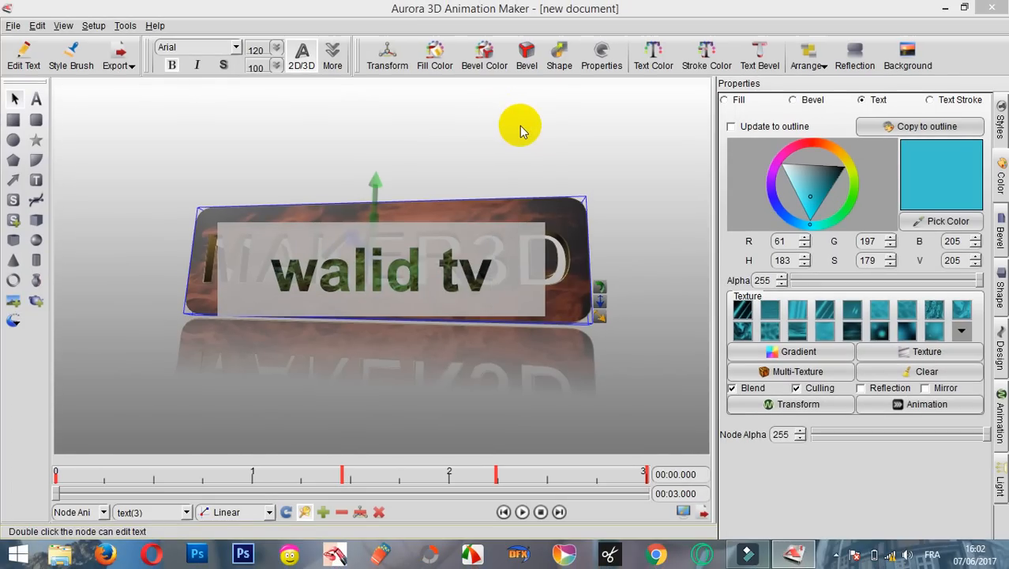
click(520, 129)
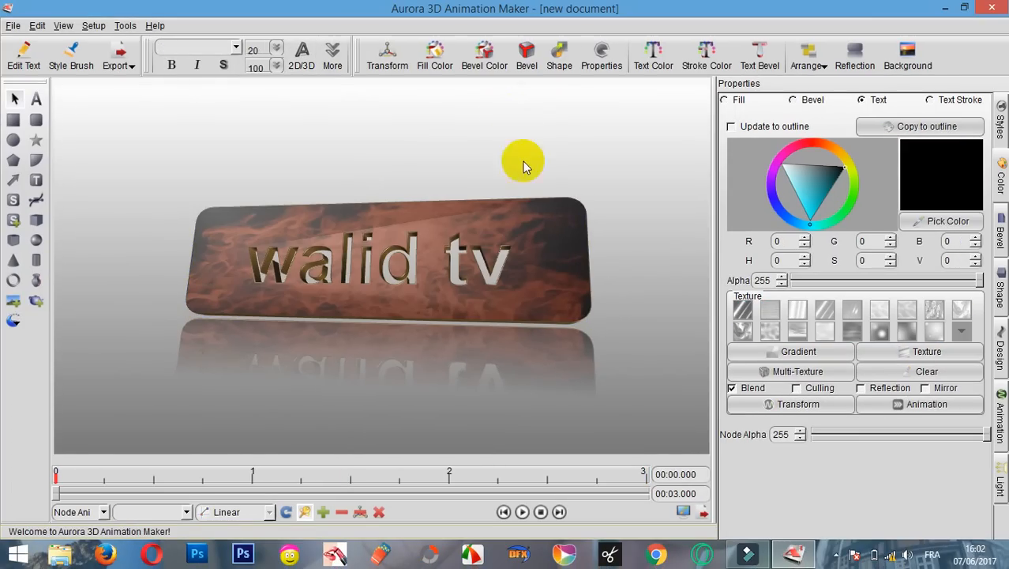
Play the animation of the plate with its new text twice and stop the playback.
click(522, 512)
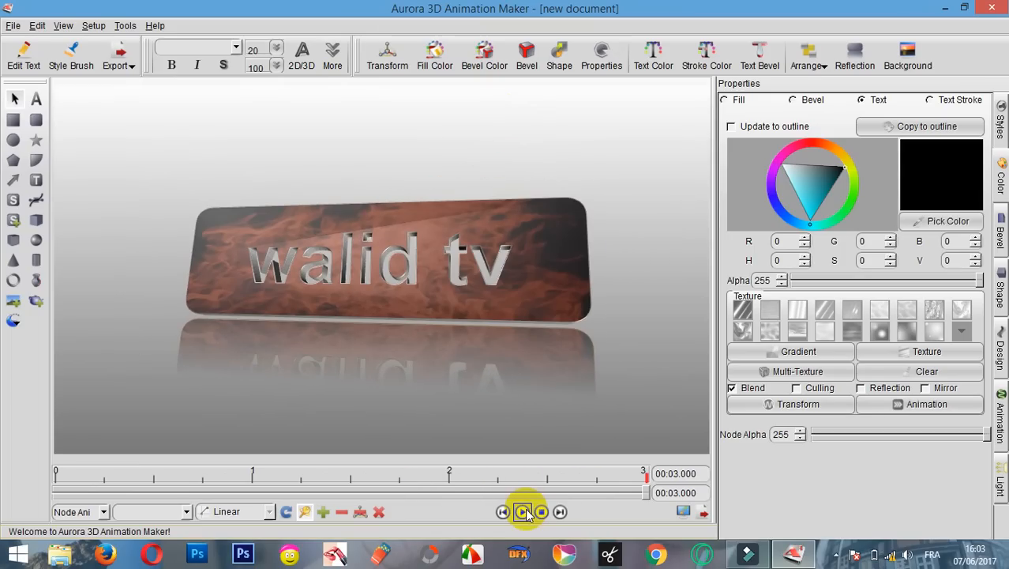
click(522, 512)
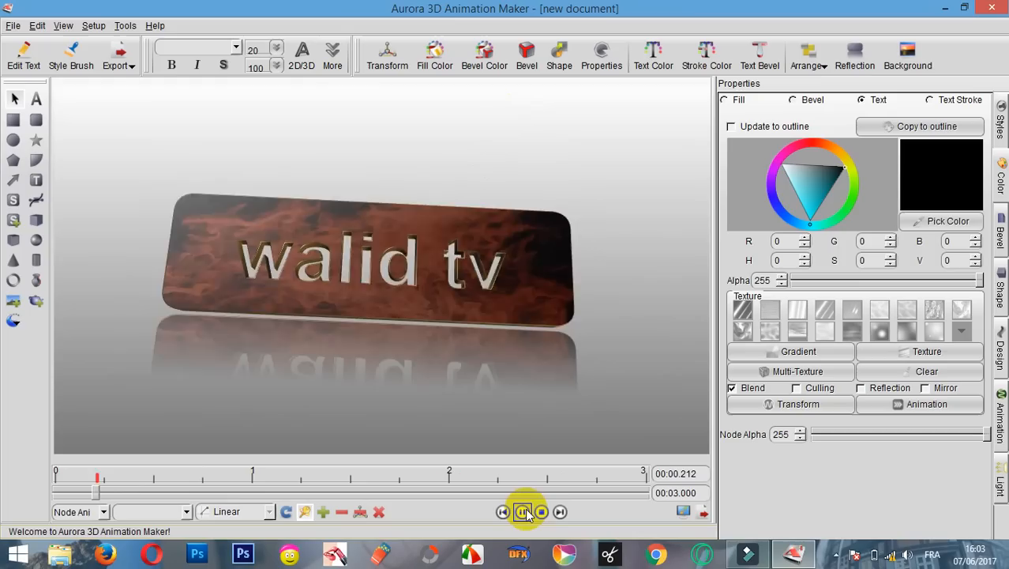
click(542, 511)
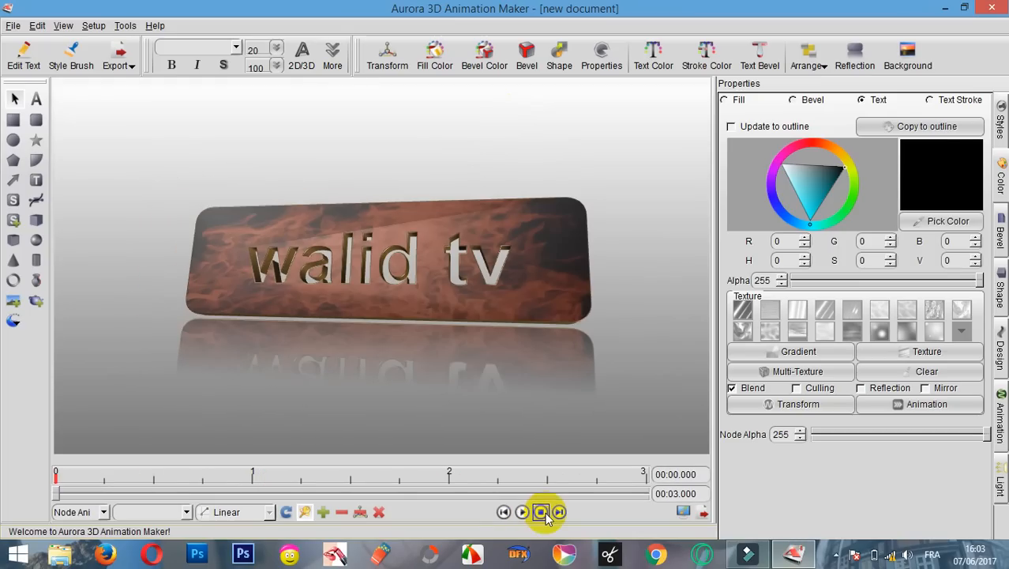
Stretch the "walid tv" plate vertically to about twice its height, keeping roughly the same width.
click(530, 268)
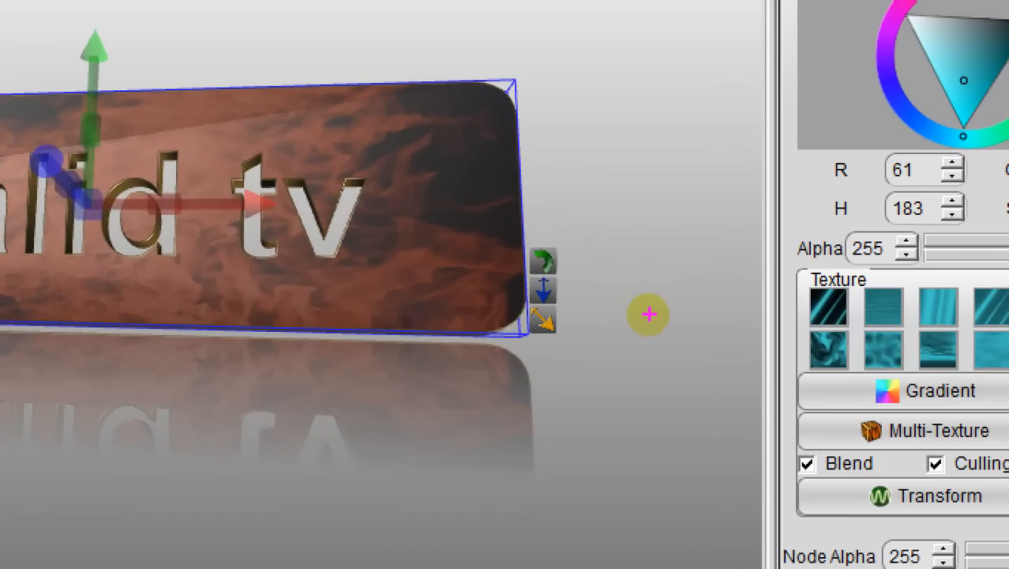
mouse_move(561, 315)
mouse_down()
mouse_move(525, 328)
mouse_move(561, 324)
mouse_move(564, 291)
mouse_up()
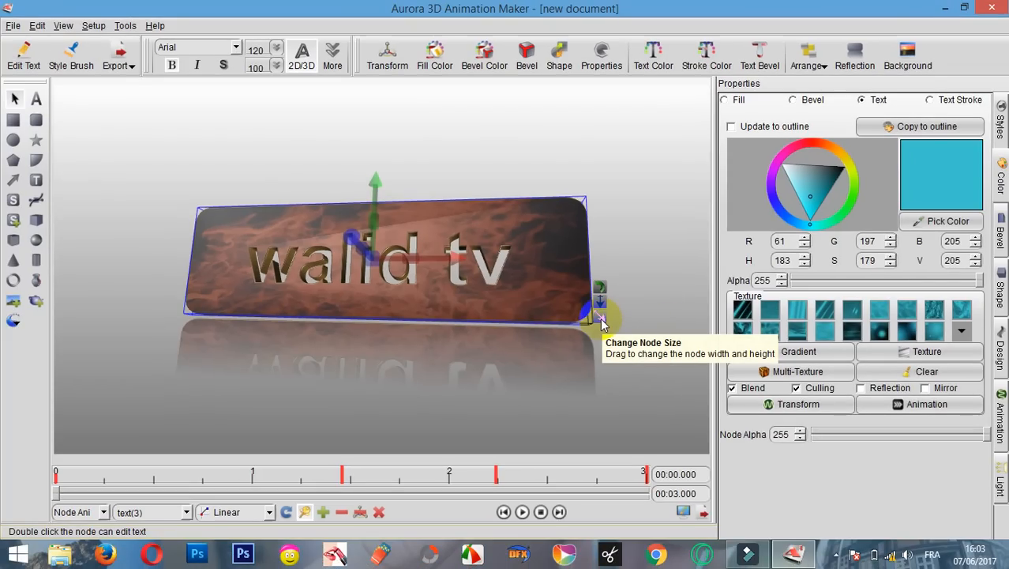
mouse_move(600, 322)
mouse_down()
mouse_move(612, 330)
mouse_move(602, 319)
mouse_up()
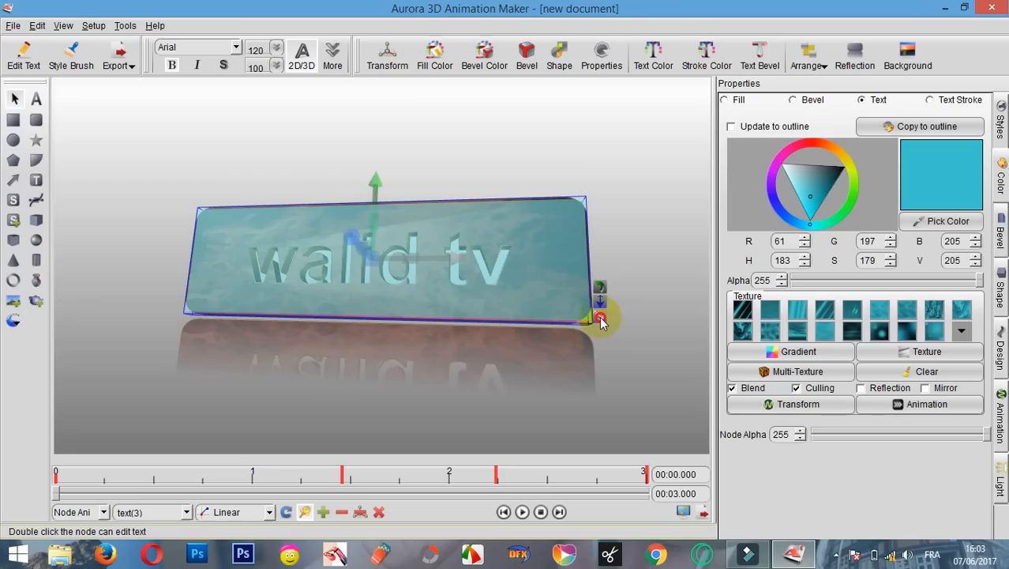
drag(600, 320, 600, 395)
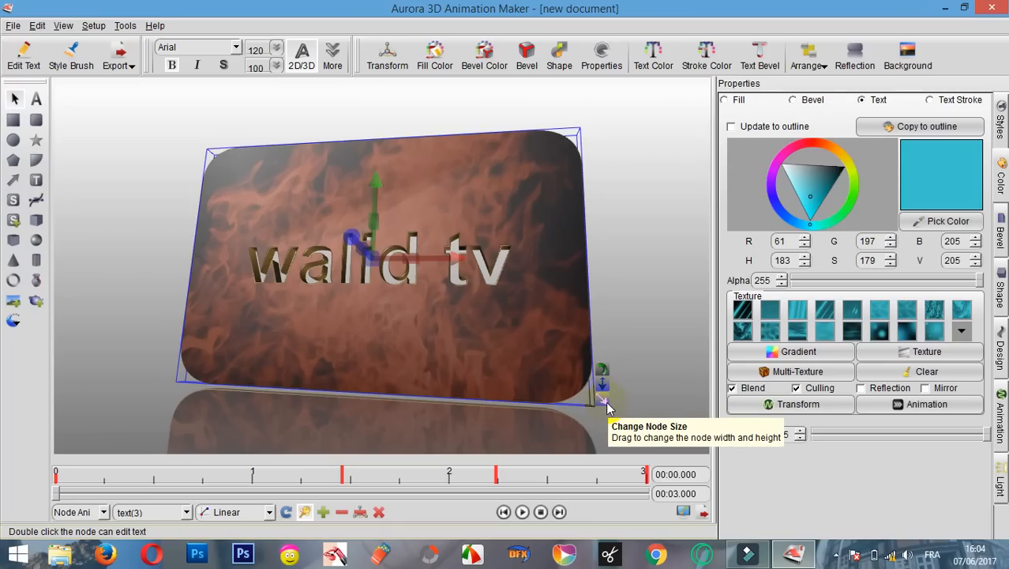
Reduce the plate's height to about half while keeping its width, and play the animation until the plate is seen at an angle.
click(603, 406)
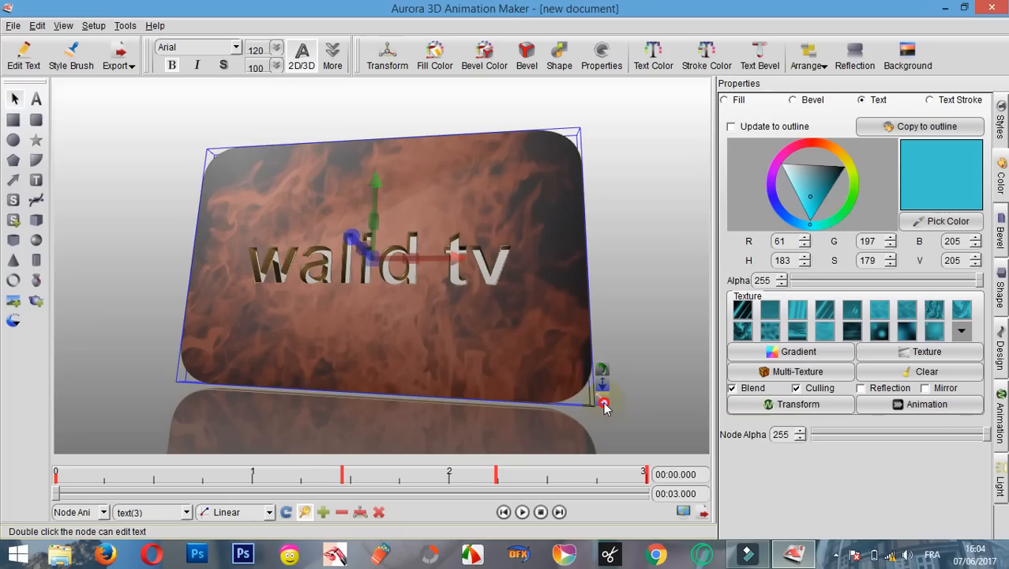
drag(603, 405, 602, 350)
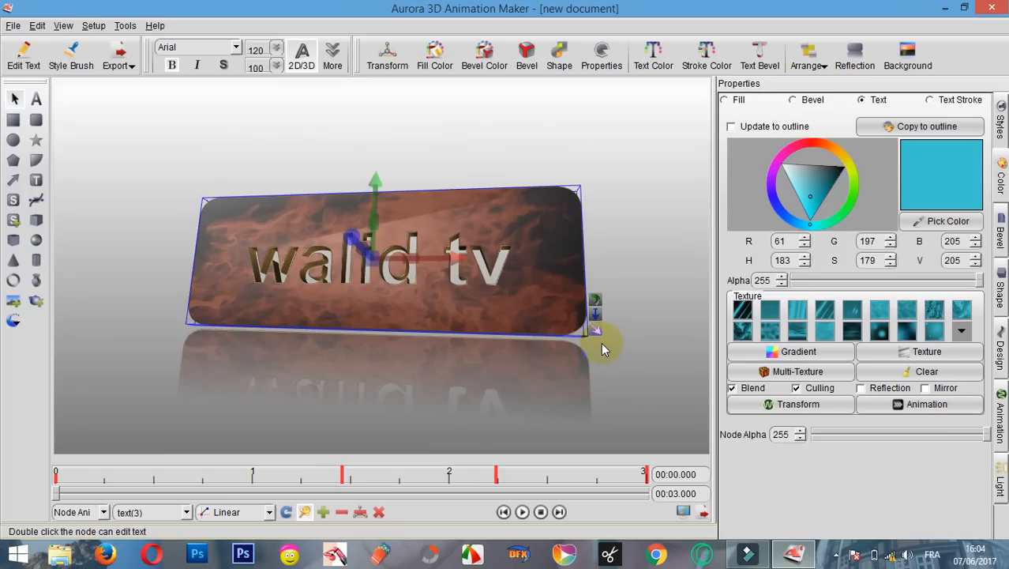
click(524, 512)
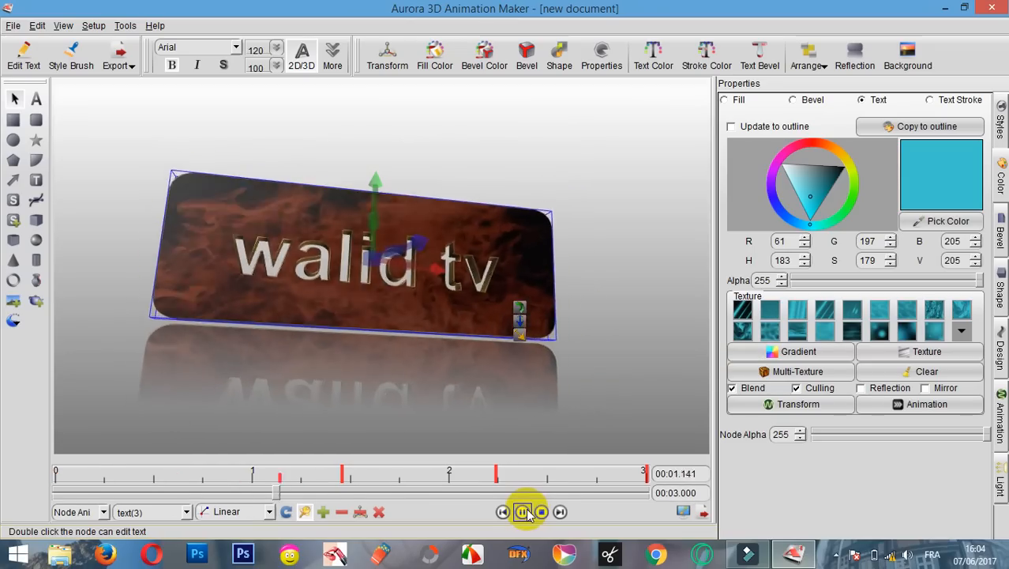
click(523, 511)
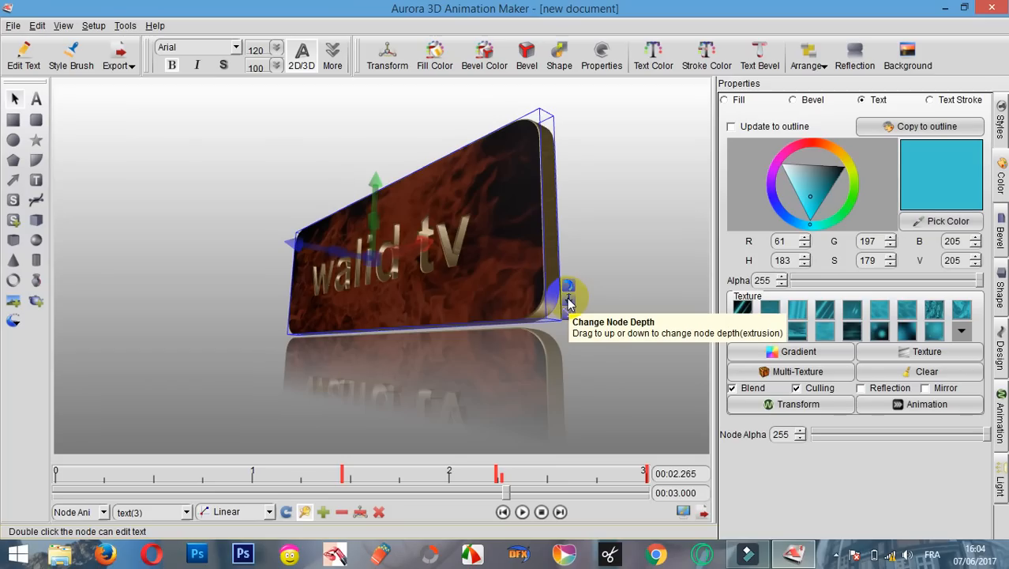
Adjust the plate's extrusion depth, first thickening it and finally making it slightly thinner than it started.
click(569, 299)
drag(569, 300, 589, 383)
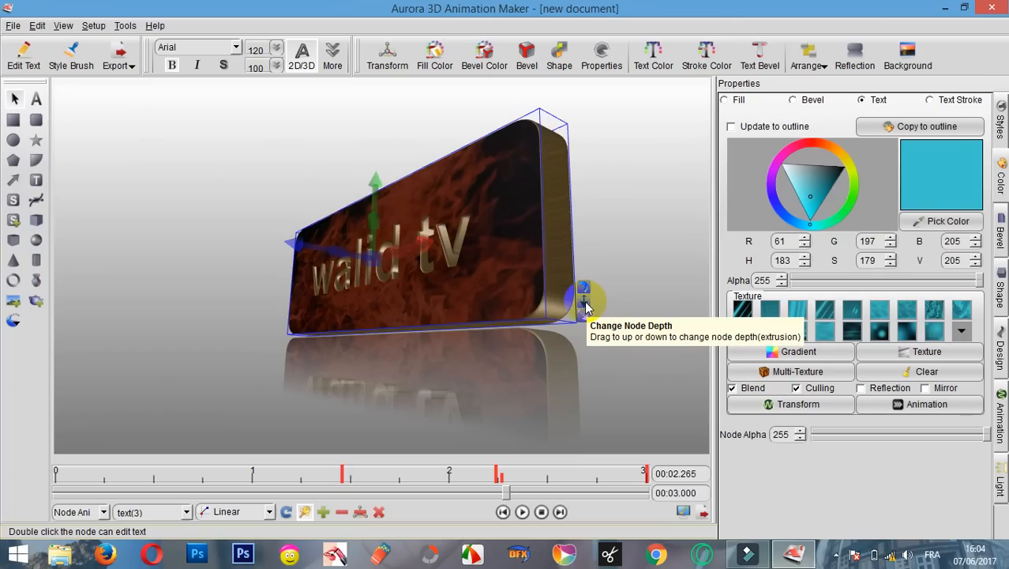
drag(583, 295, 570, 202)
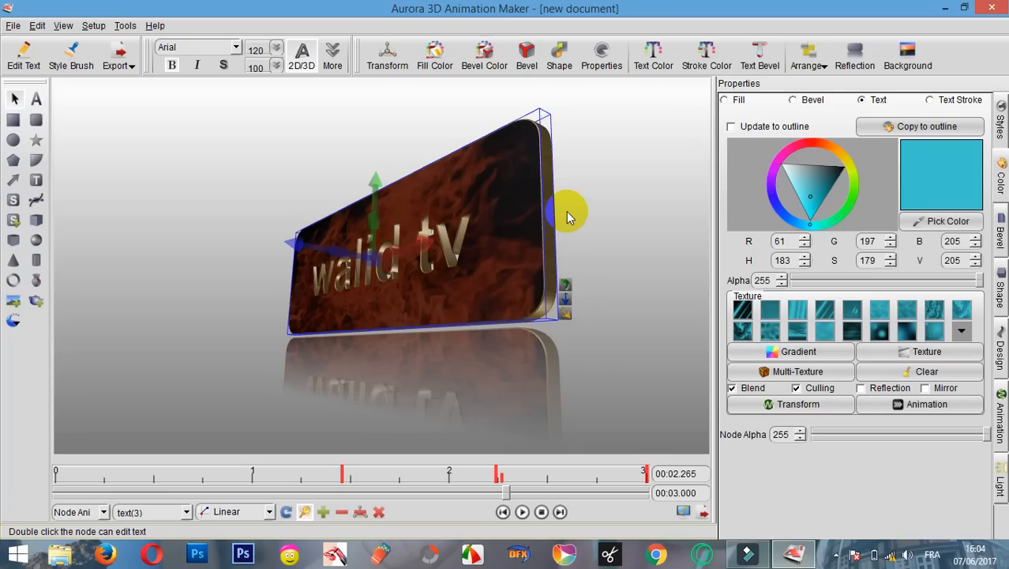
Play the animation with the thinner plate and dismiss the low-battery notice.
click(522, 512)
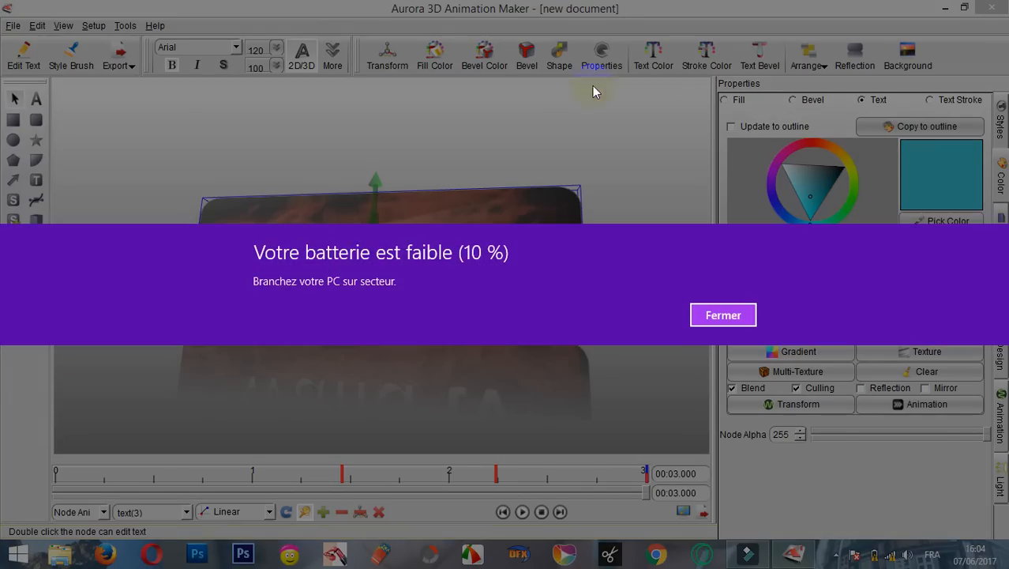
click(719, 315)
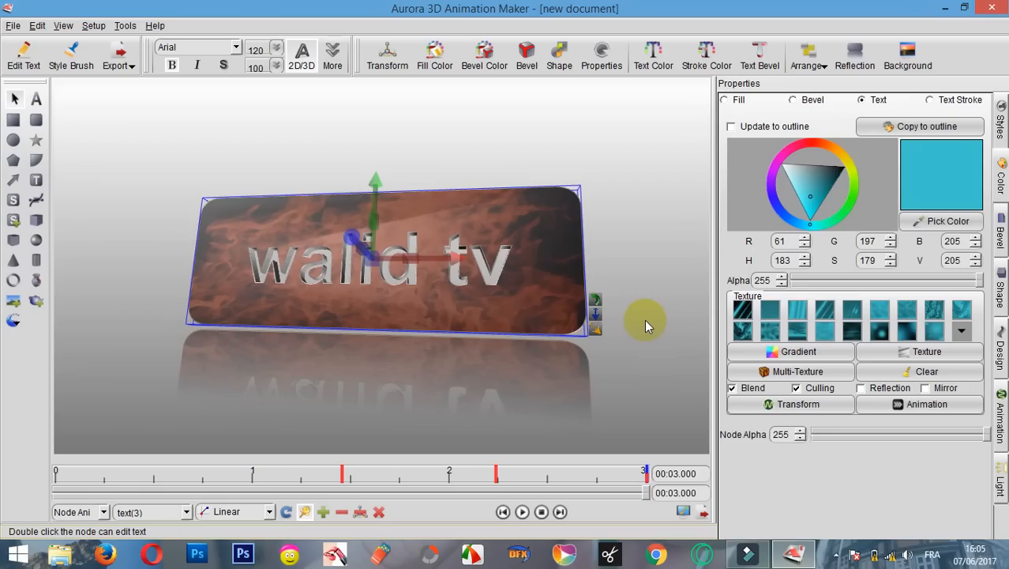
click(522, 512)
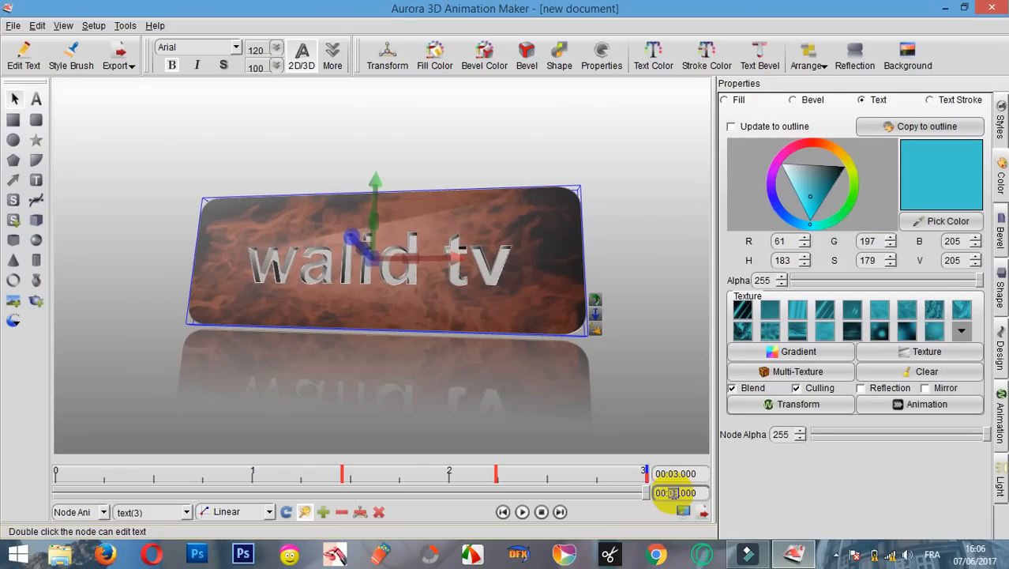
click(836, 555)
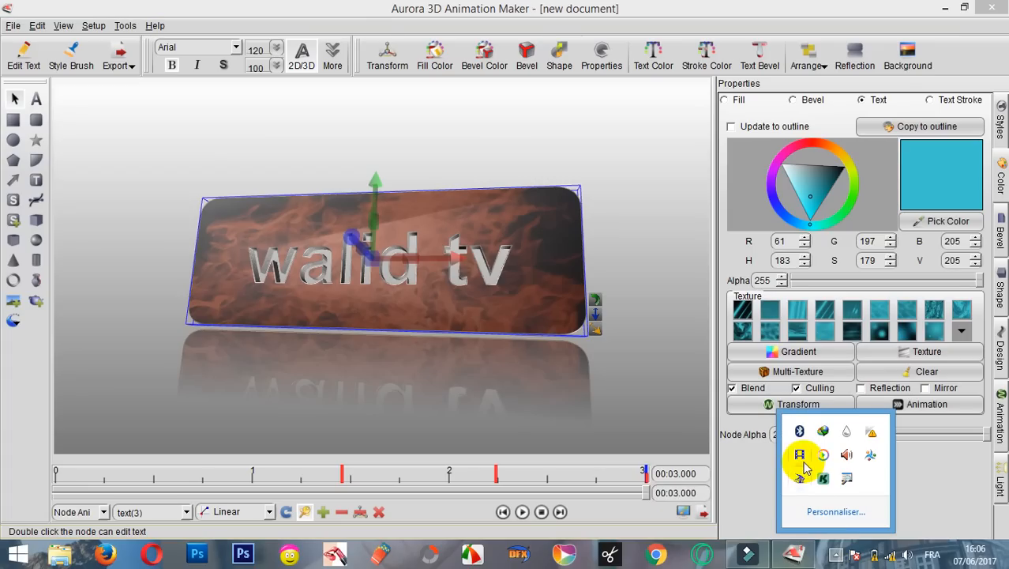
click(836, 555)
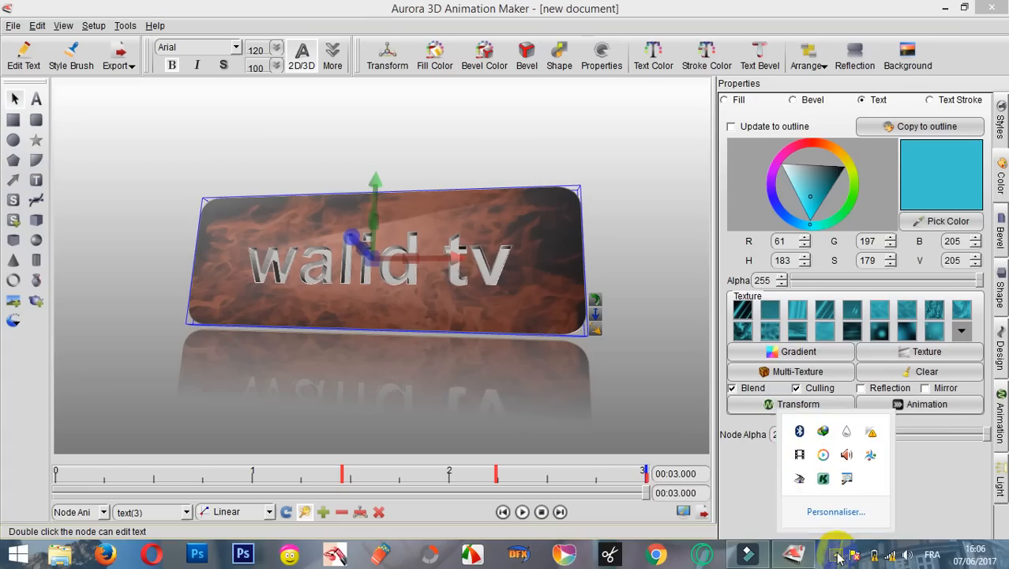
Set the total animation duration to 60 seconds and decline scaling the existing animation.
click(674, 492)
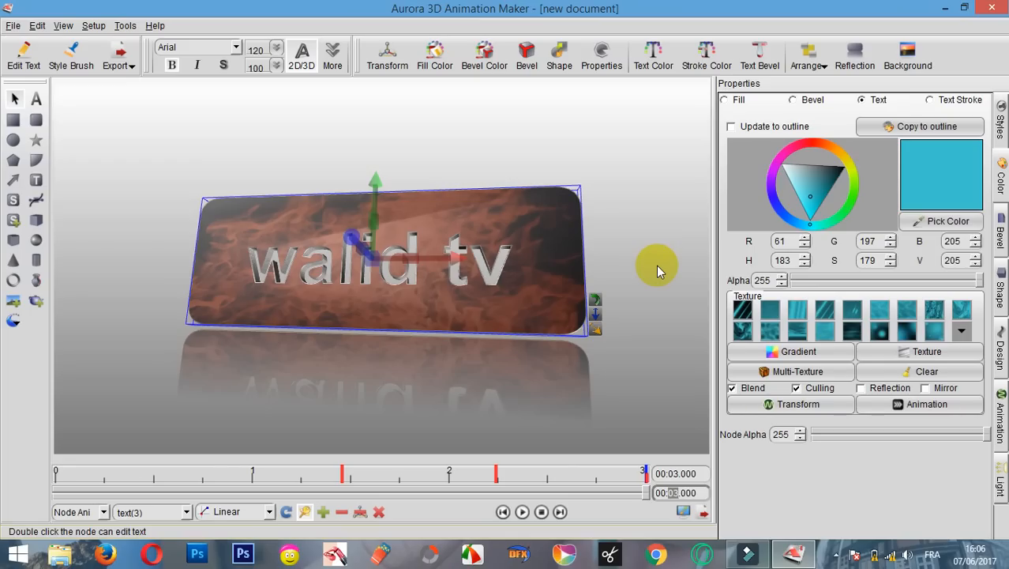
text(60)
key(ctrl+1)
click(647, 109)
mouse_move(647, 109)
mouse_down()
mouse_move(600, 117)
mouse_move(657, 120)
mouse_up()
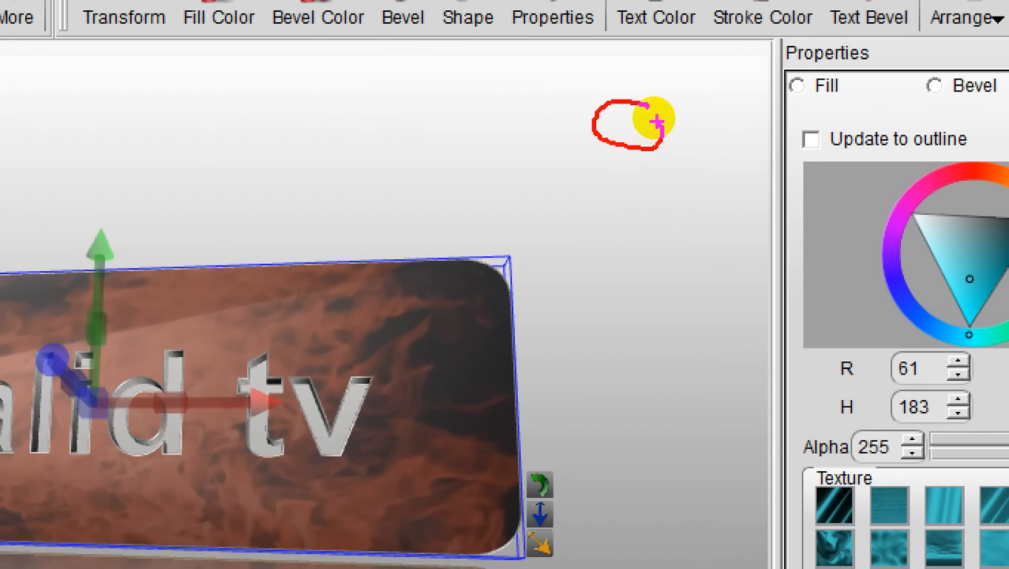
key(Escape)
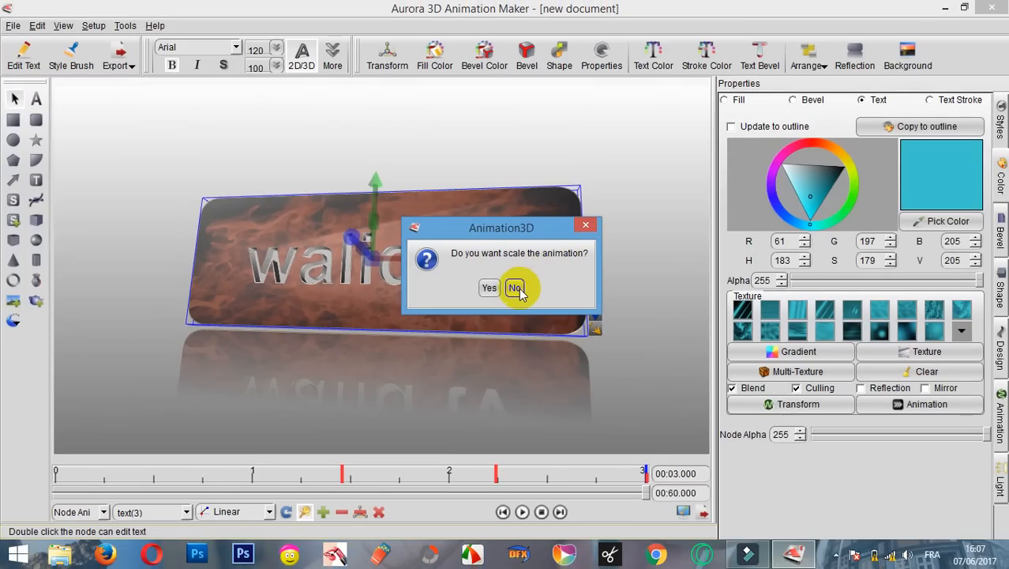
click(435, 335)
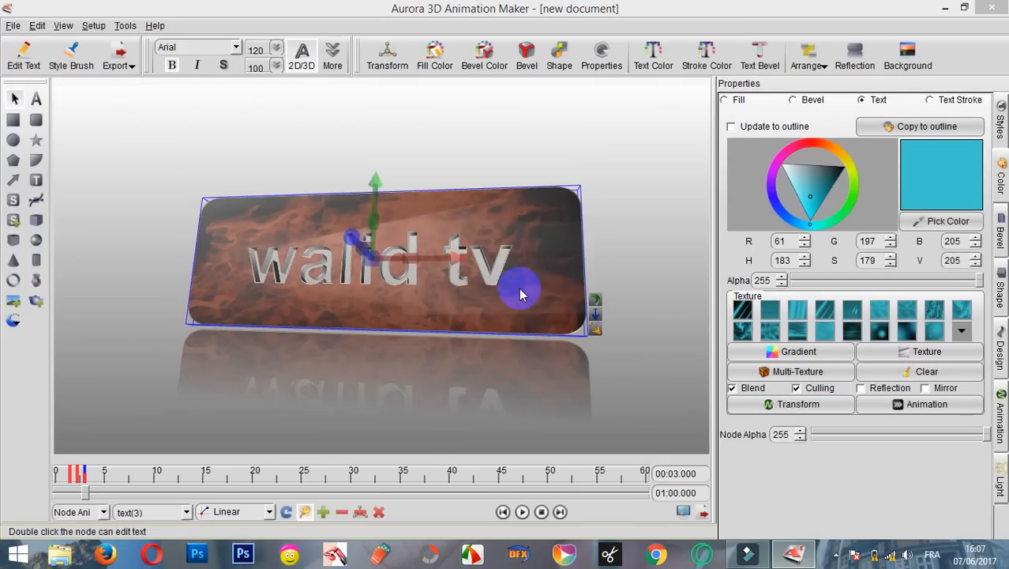
Play the lengthened animation for several seconds, pause it and check the 60-second end of the timeline.
click(522, 511)
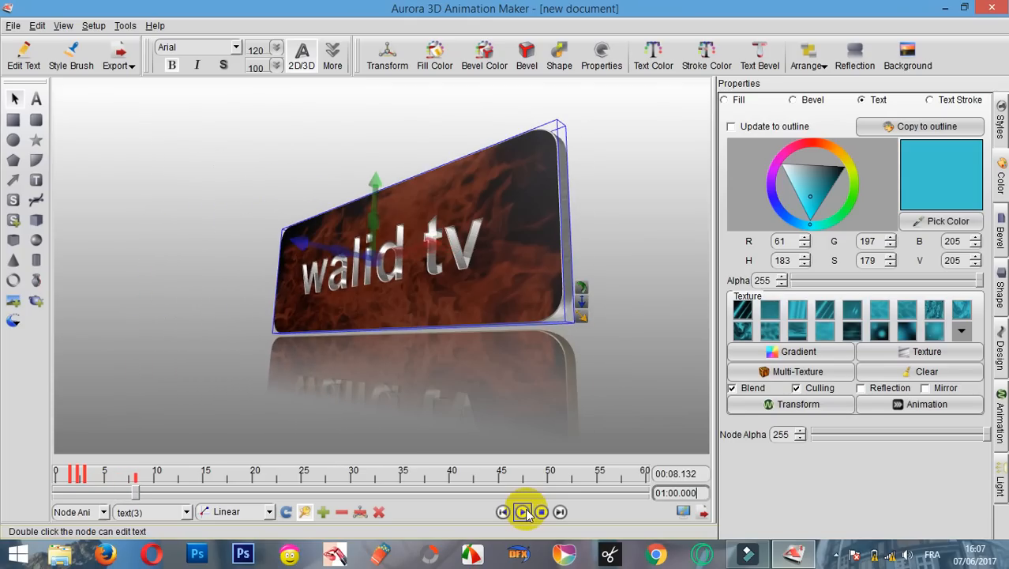
key(ctrl+1)
click(651, 472)
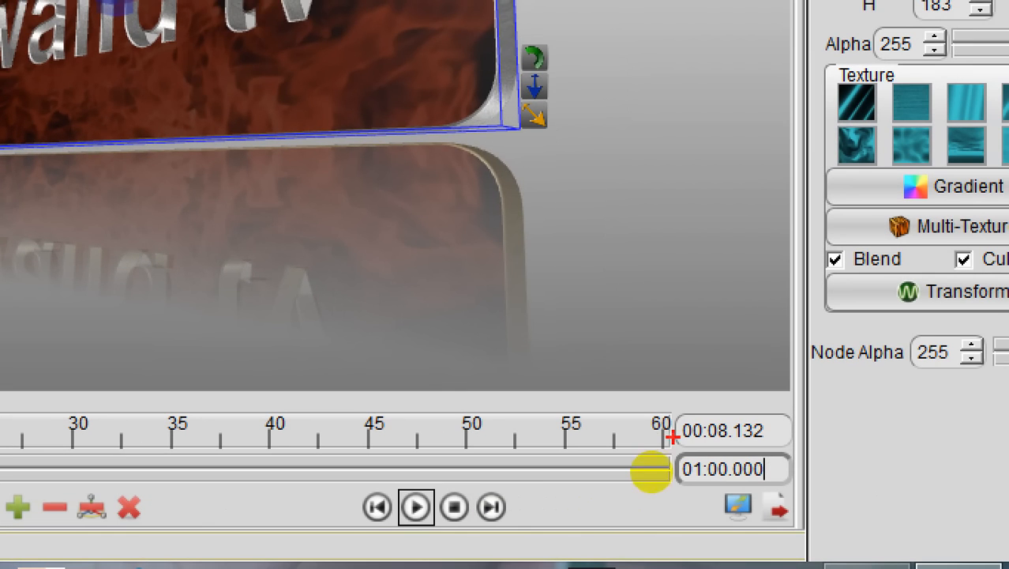
mouse_move(649, 461)
mouse_down()
mouse_move(636, 480)
mouse_move(655, 465)
mouse_up()
right_click(655, 468)
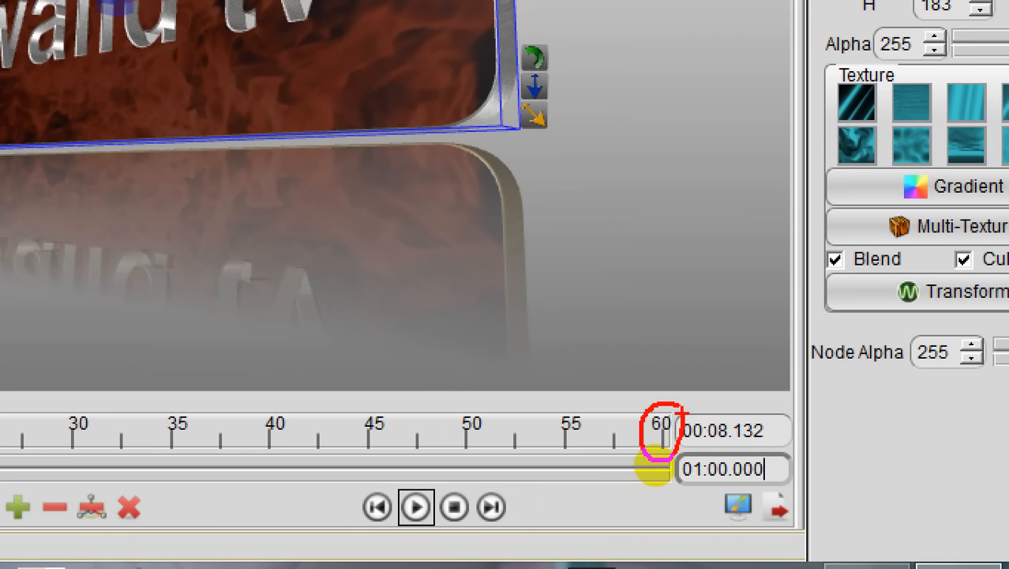
right_click(656, 469)
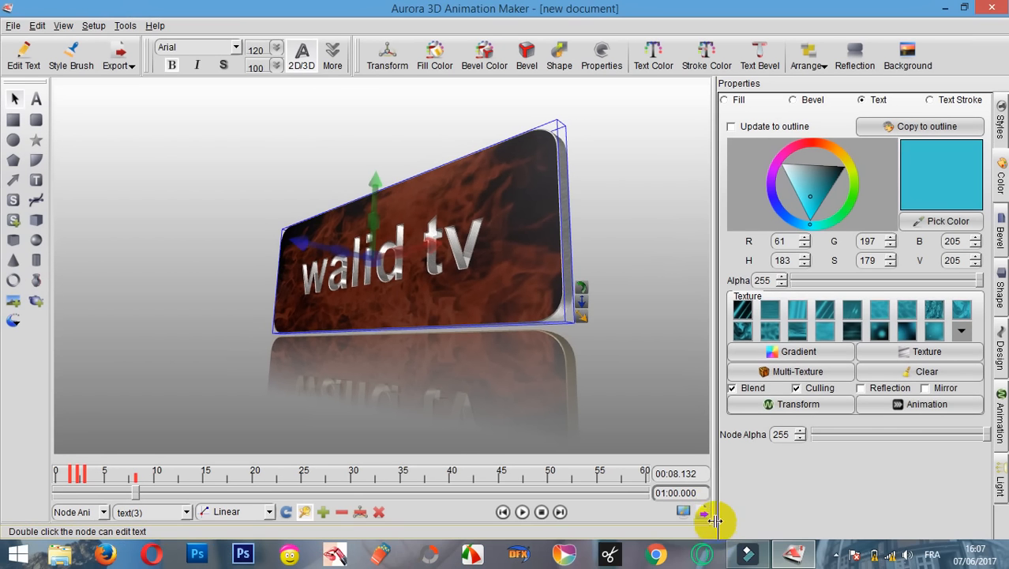
Open the animation export settings and view the render size setup without changing it.
click(704, 512)
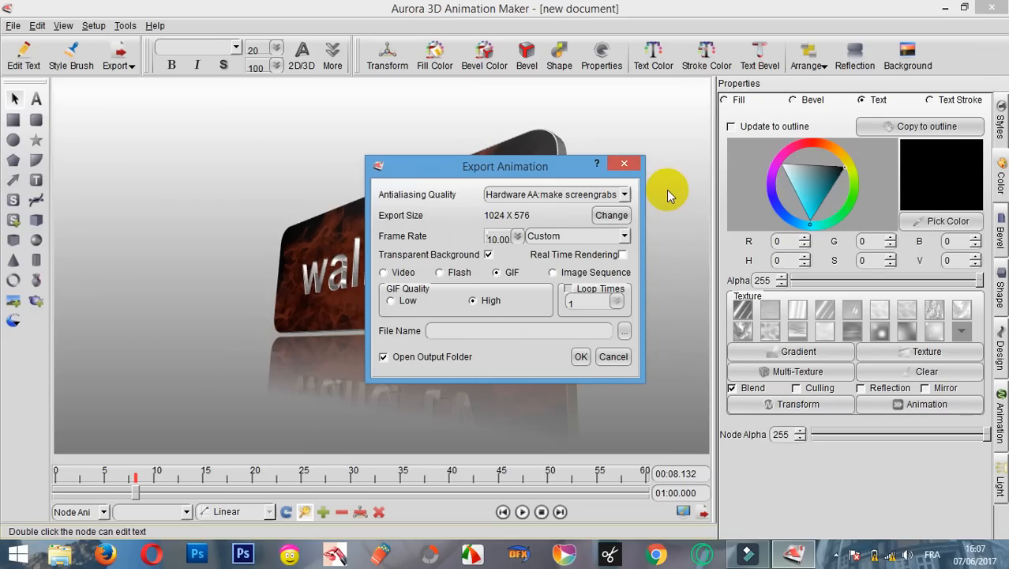
click(611, 214)
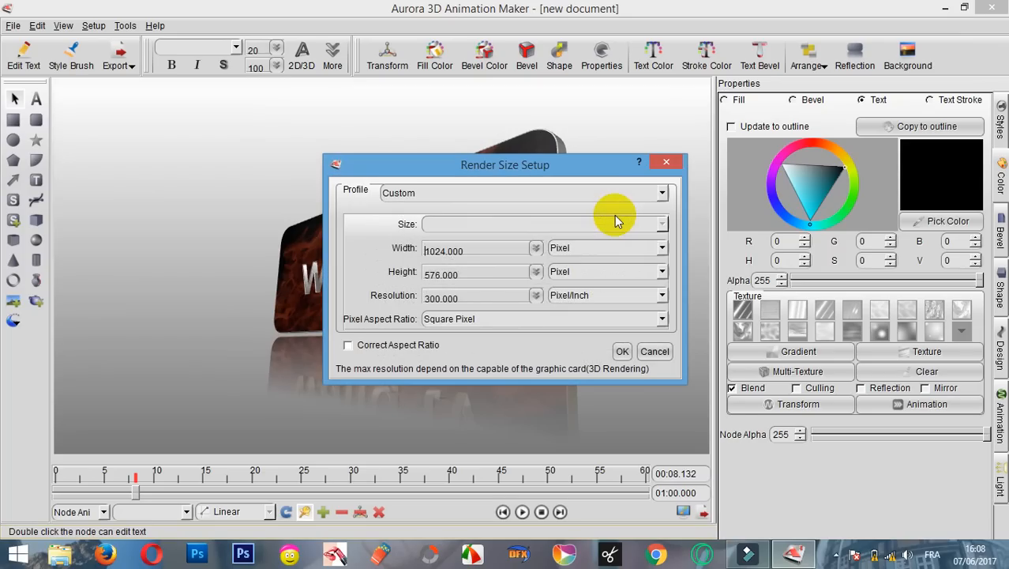
click(671, 161)
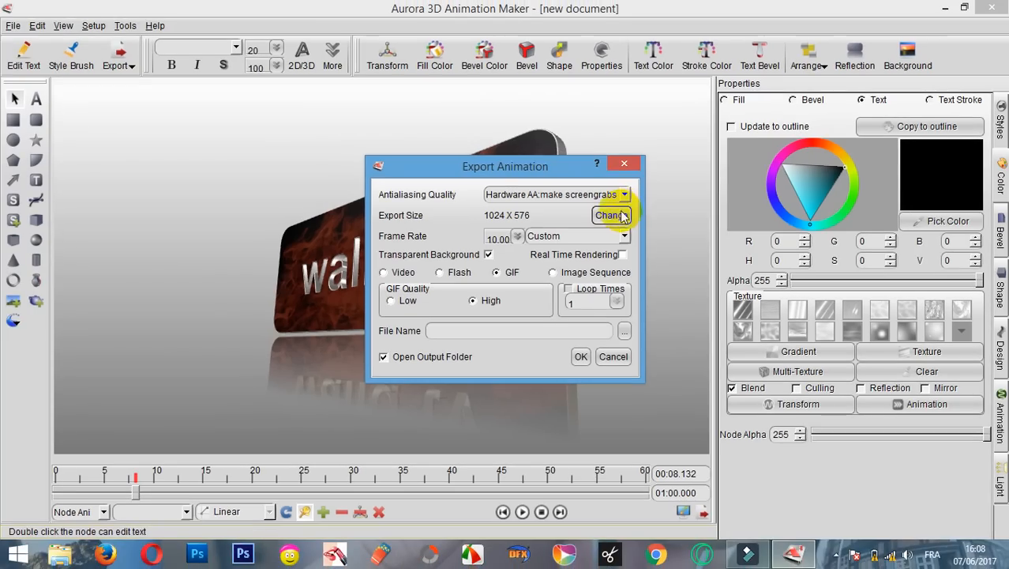
Examine the width, height and resolution settings and their unit options in the render size setup.
click(611, 216)
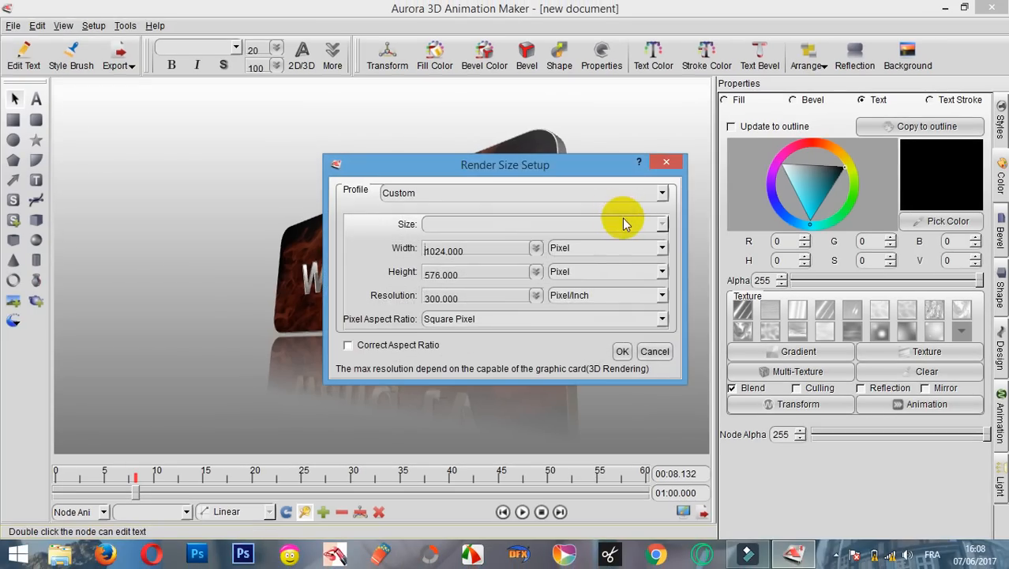
click(538, 252)
click(538, 253)
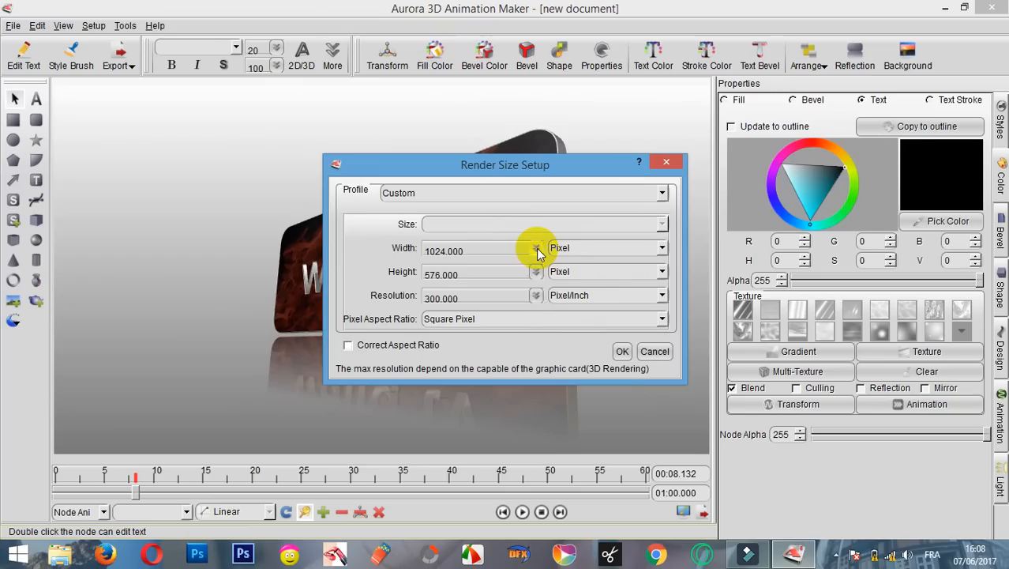
click(537, 252)
click(542, 173)
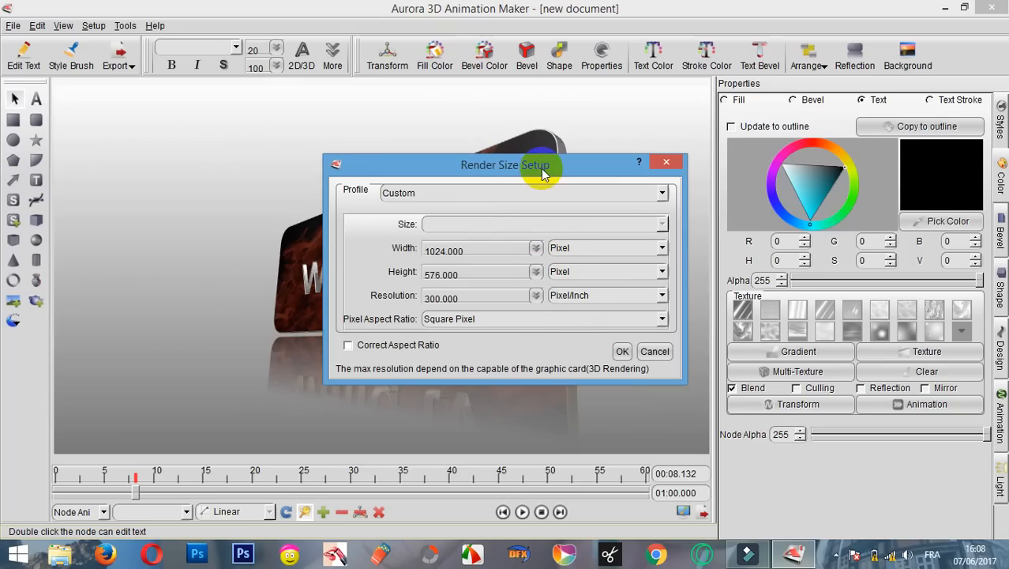
click(662, 249)
click(660, 248)
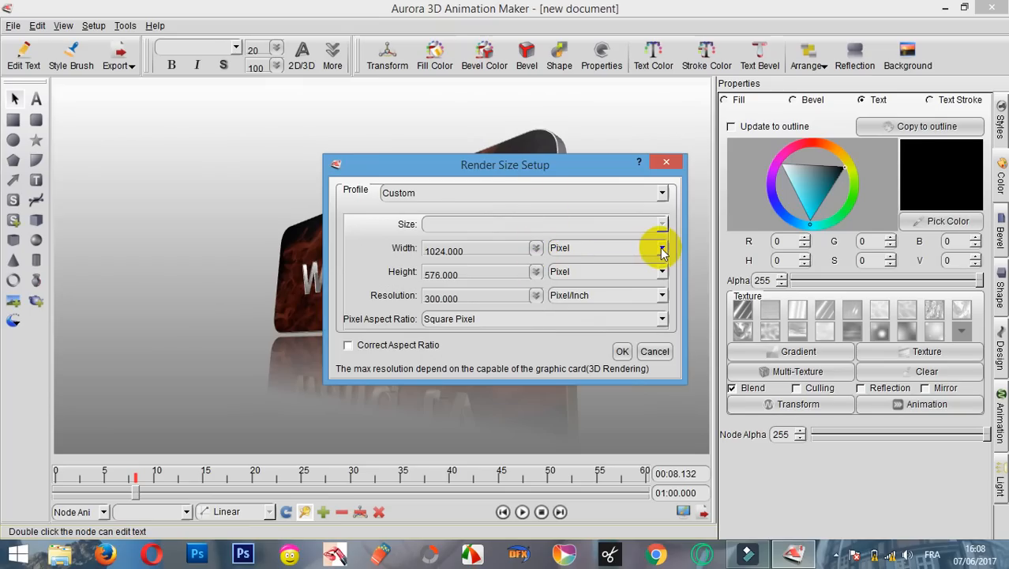
click(662, 273)
click(661, 274)
click(662, 297)
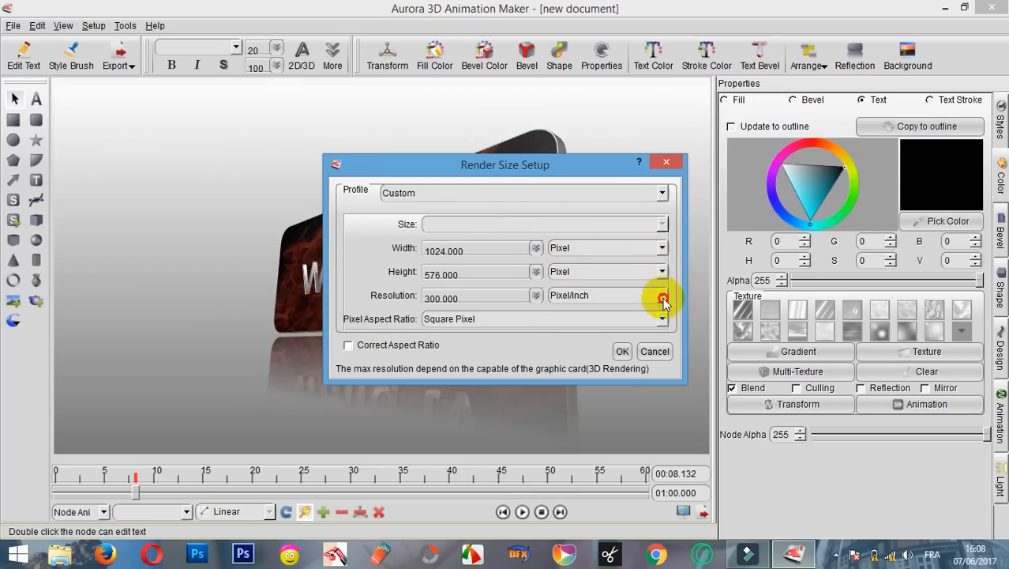
click(663, 298)
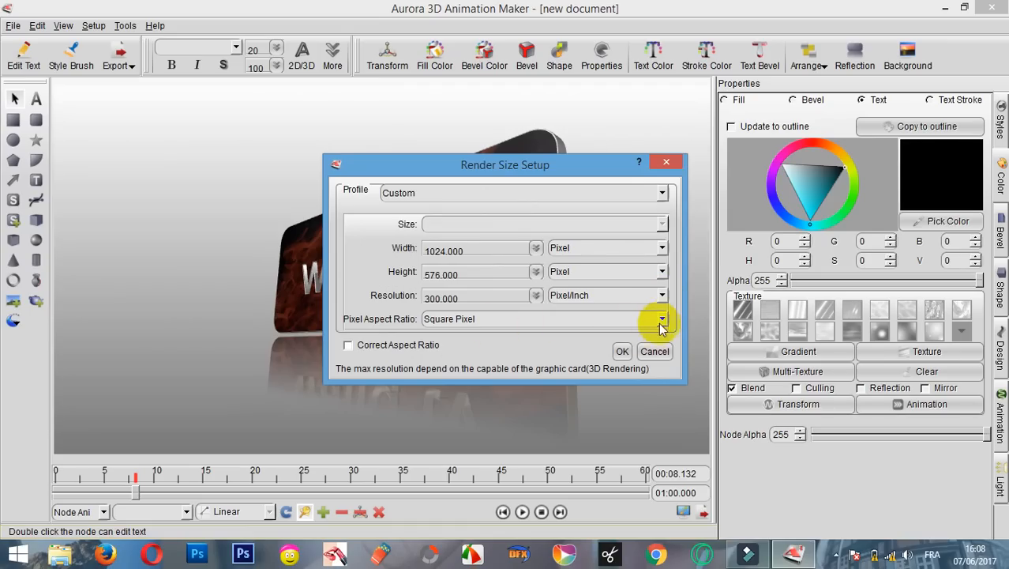
Examine the pixel aspect ratio options, keep Square Pixel and return to the export settings.
click(662, 320)
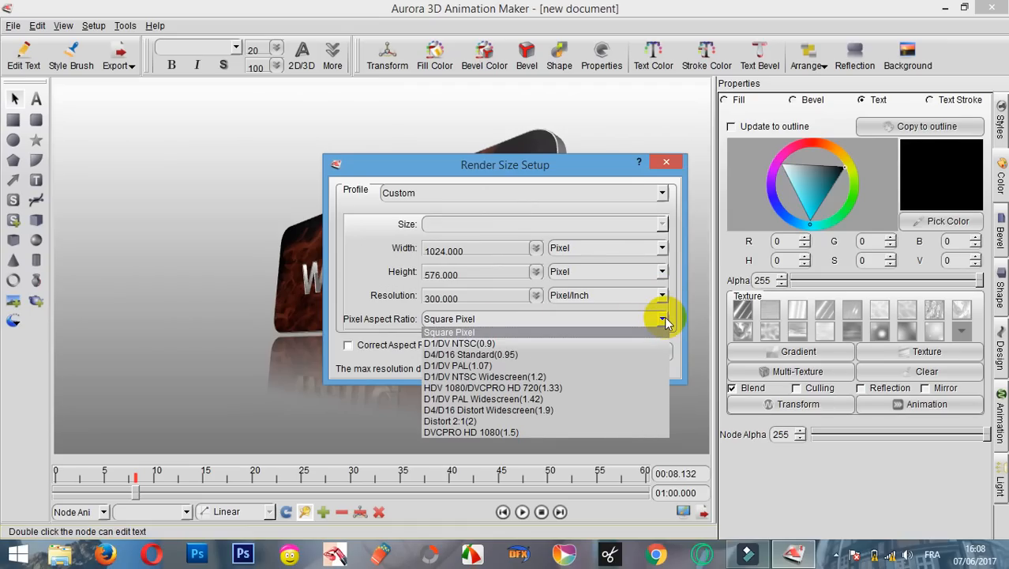
click(663, 320)
click(663, 320)
click(663, 321)
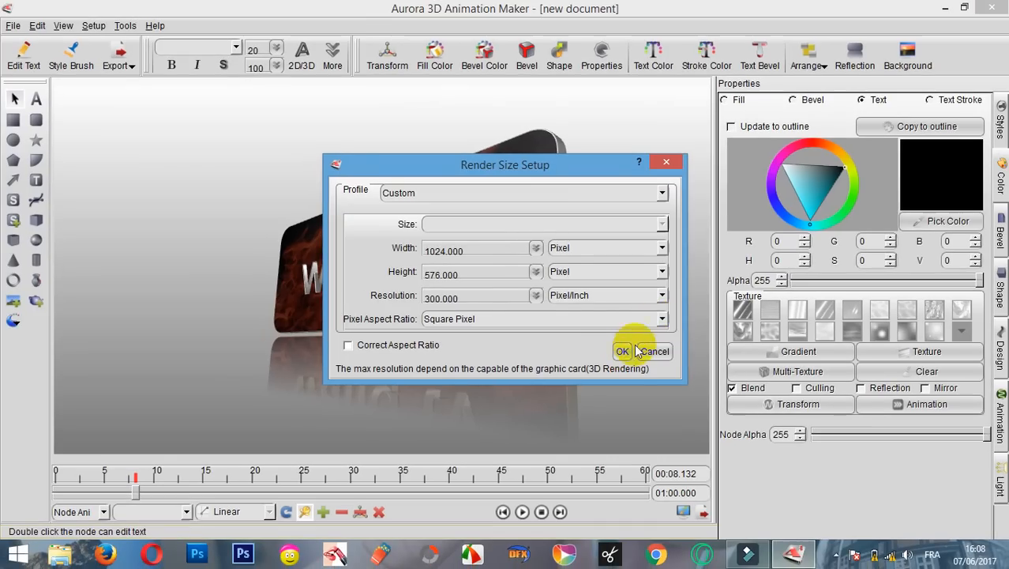
click(582, 385)
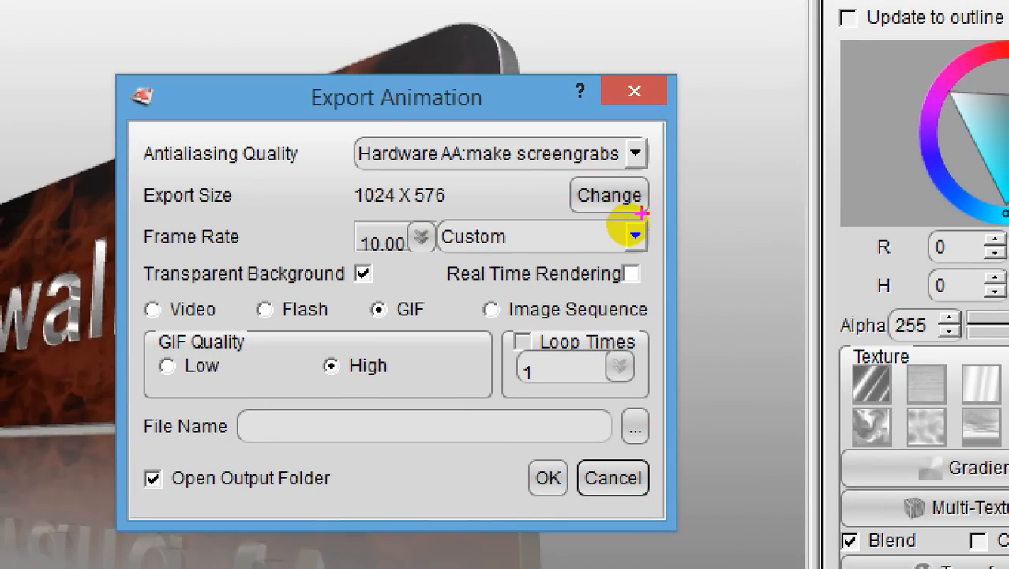
mouse_move(641, 212)
mouse_down()
mouse_move(521, 237)
mouse_move(581, 260)
mouse_up()
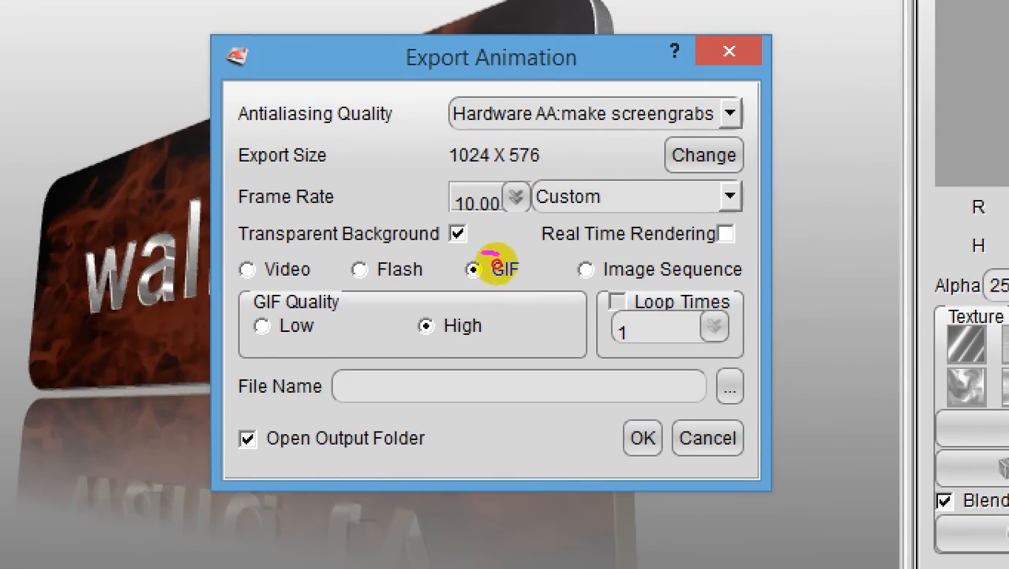
mouse_move(497, 265)
mouse_down()
mouse_move(491, 275)
mouse_move(512, 271)
mouse_up()
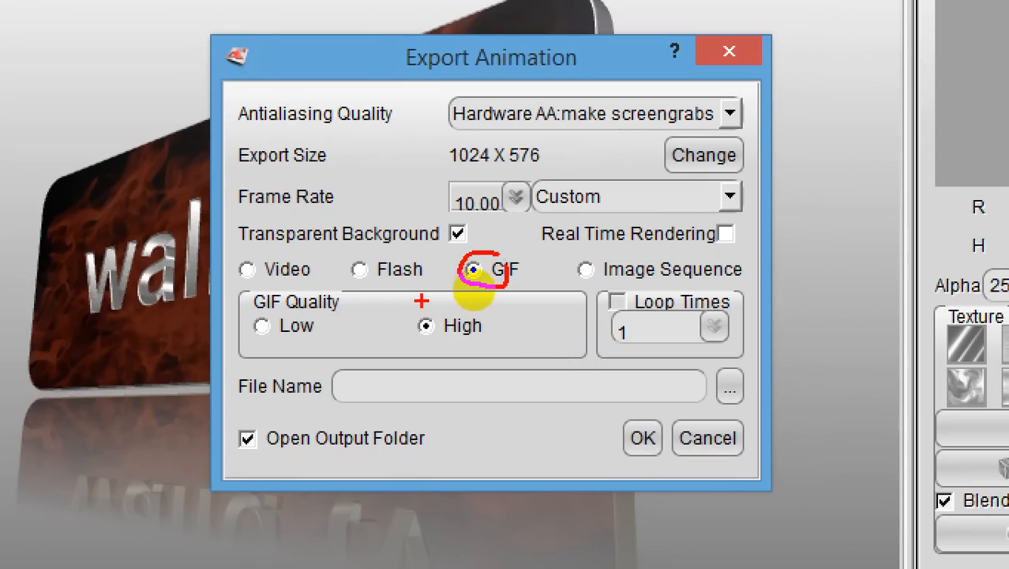
mouse_move(432, 305)
mouse_down()
mouse_move(414, 346)
mouse_move(444, 323)
mouse_move(441, 306)
mouse_up()
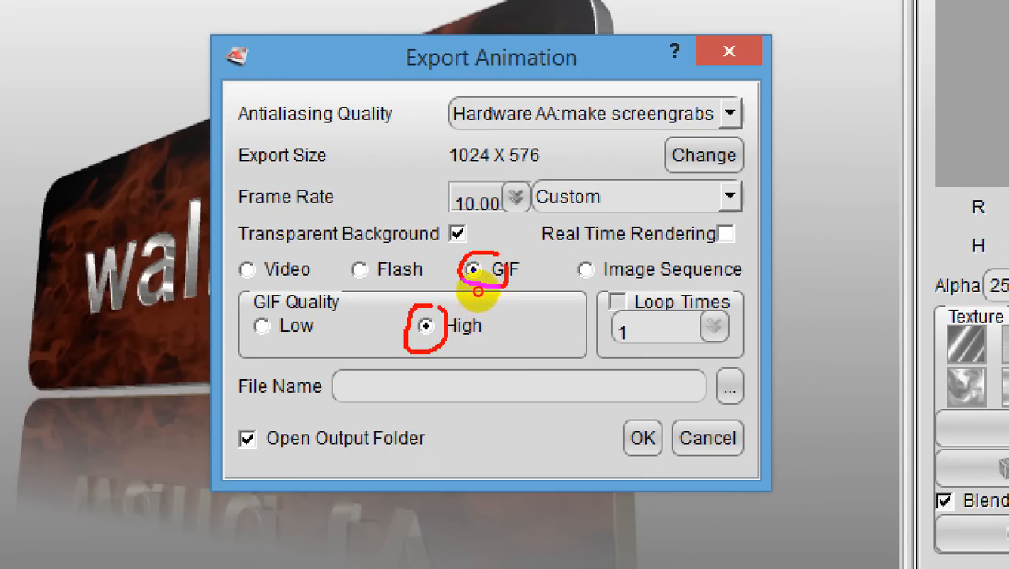
mouse_move(259, 416)
mouse_down()
mouse_move(248, 417)
mouse_move(252, 459)
mouse_move(264, 419)
mouse_up()
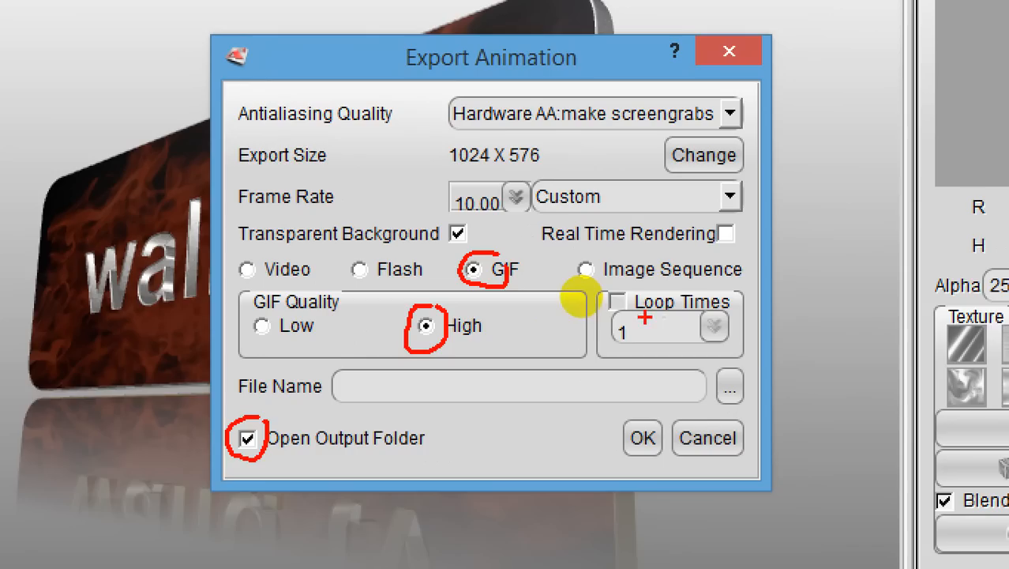
Export the animation as a GIF file named avav in the Bureau (desktop) folder.
mouse_move(645, 317)
mouse_down()
mouse_move(596, 327)
mouse_move(641, 344)
mouse_move(644, 320)
mouse_up()
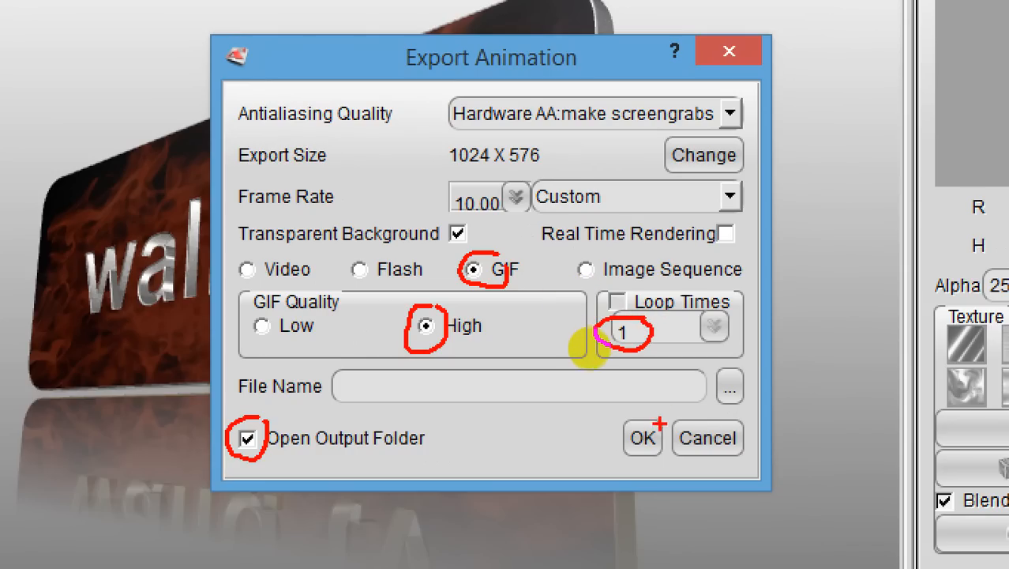
mouse_move(663, 415)
mouse_down()
mouse_move(616, 419)
mouse_move(644, 459)
mouse_move(675, 419)
mouse_up()
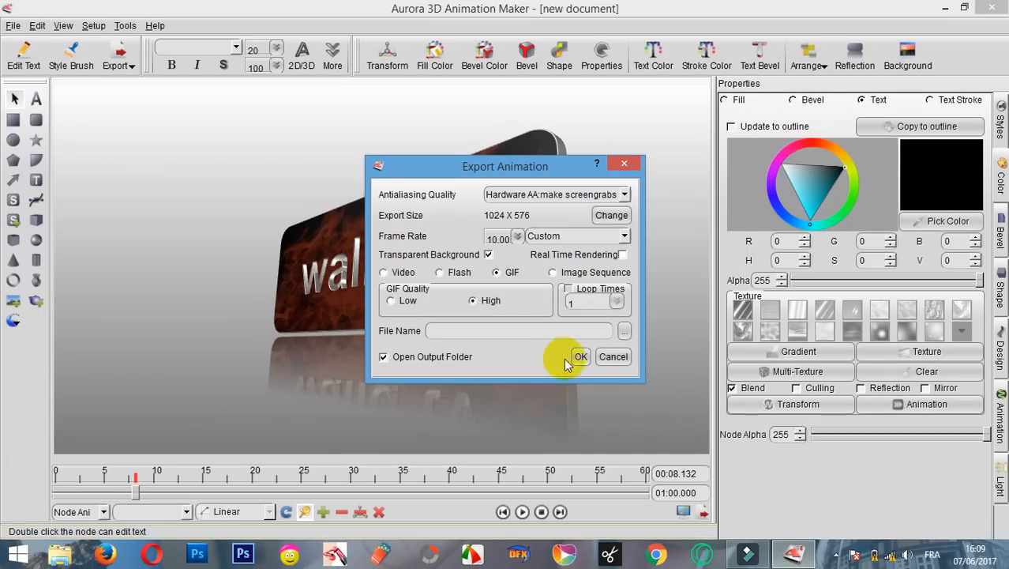
click(642, 438)
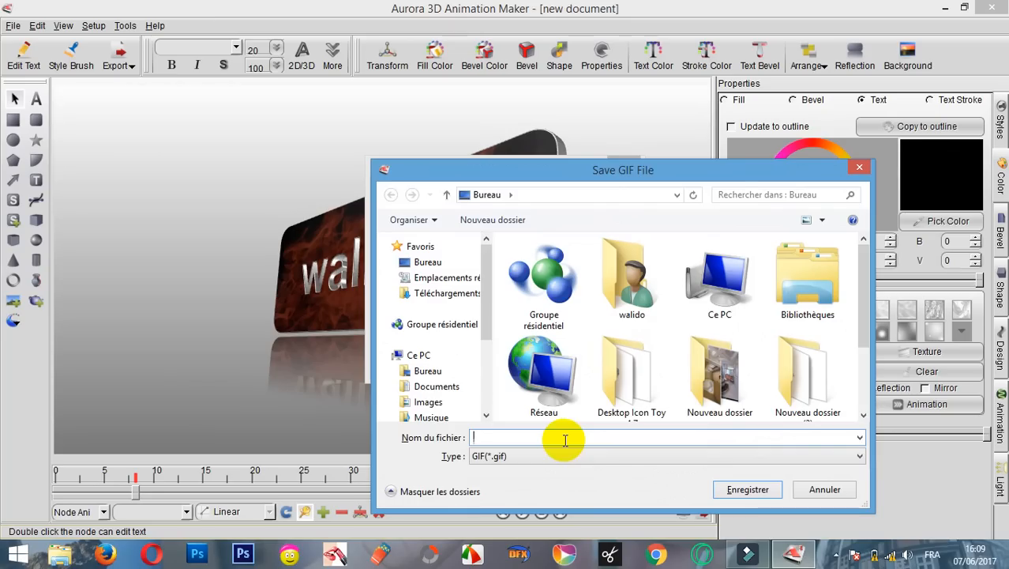
text(avav)
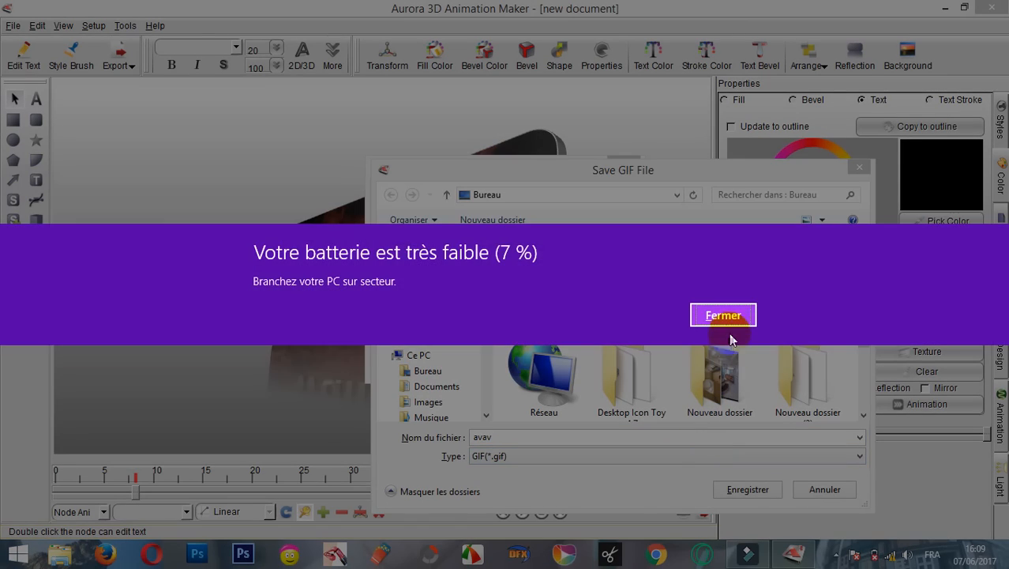
click(725, 322)
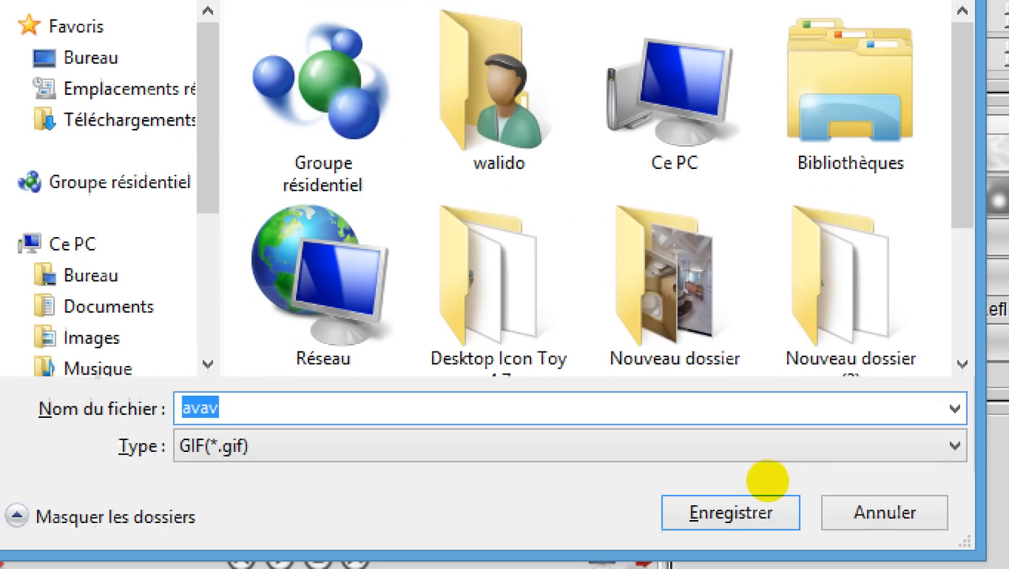
click(766, 482)
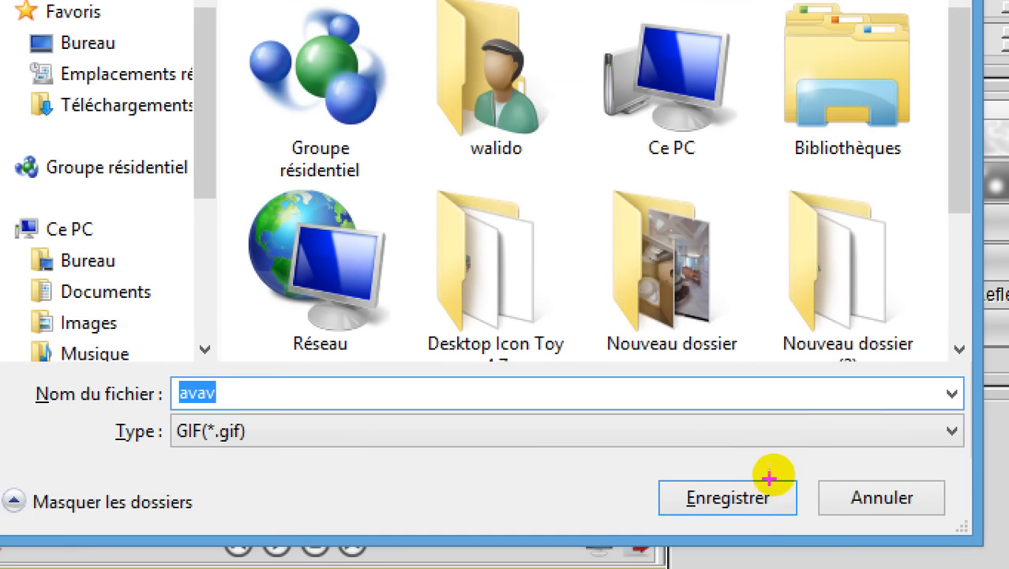
mouse_move(782, 463)
mouse_down()
mouse_move(735, 468)
mouse_move(714, 491)
mouse_move(788, 491)
mouse_move(780, 462)
mouse_up()
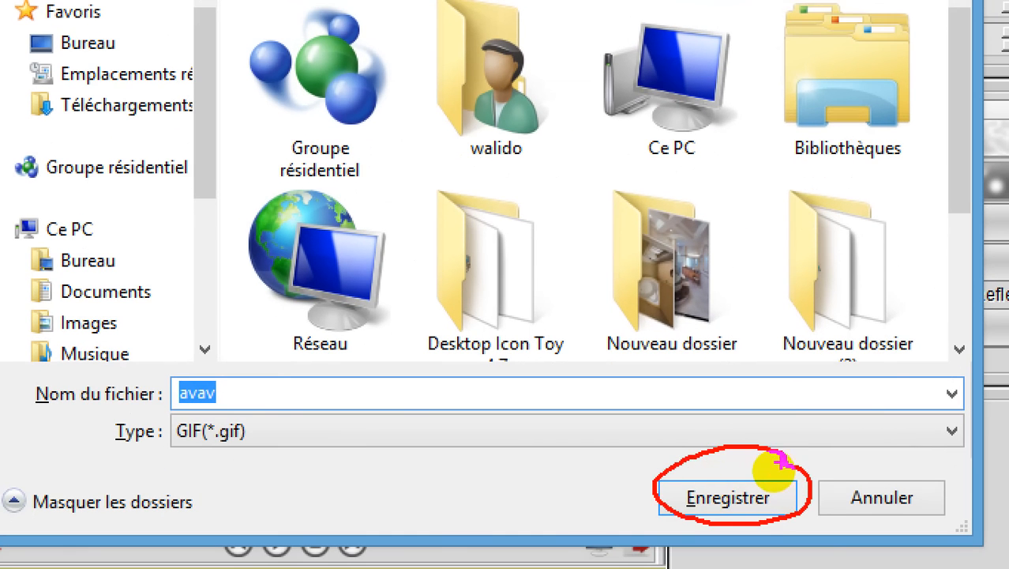
key(Escape)
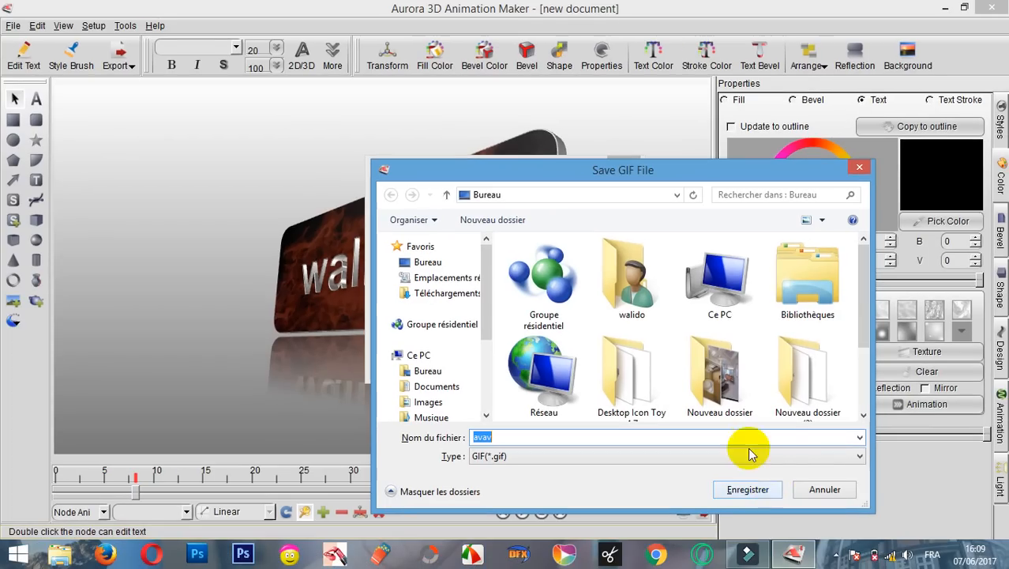
click(765, 486)
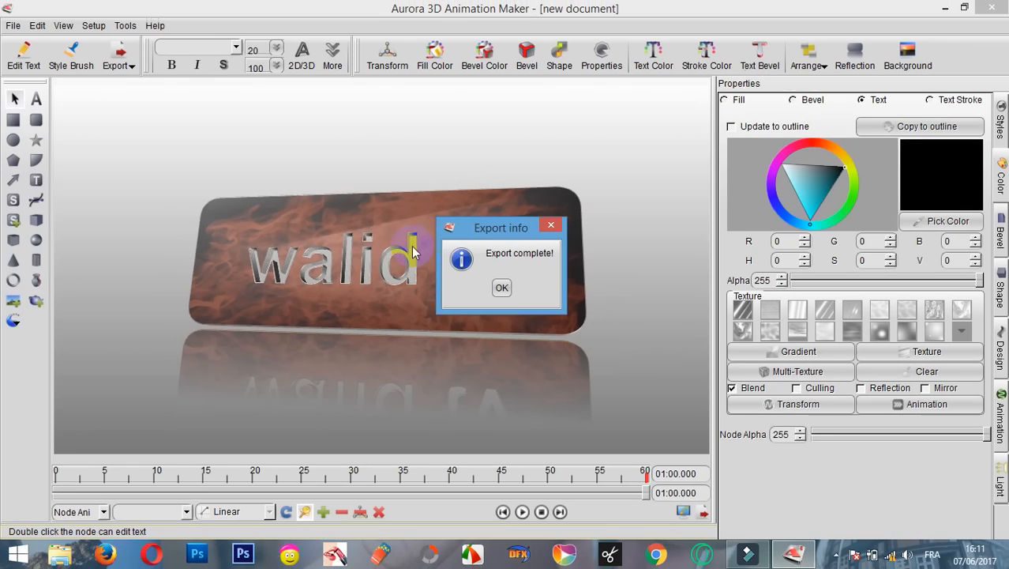
click(519, 383)
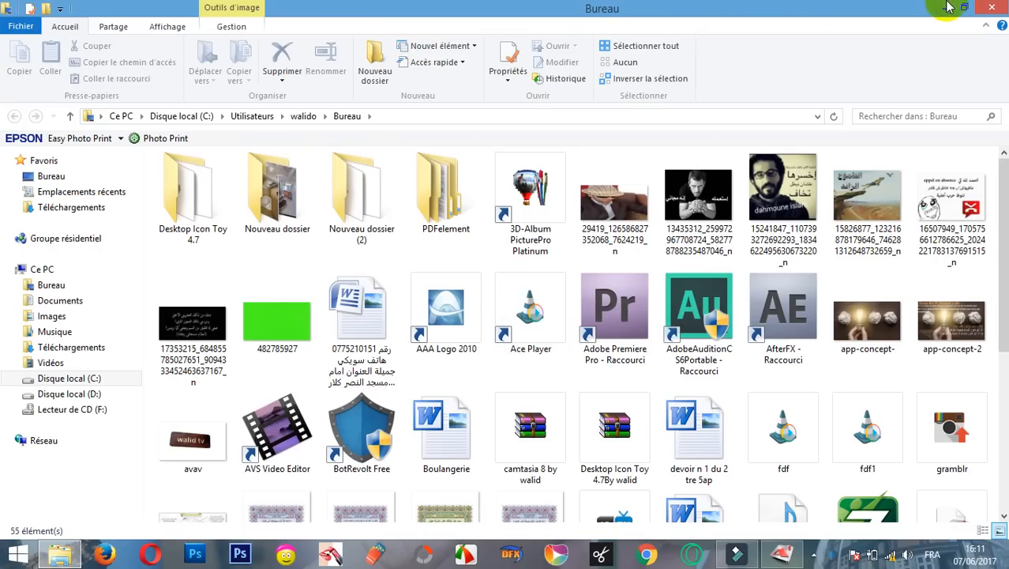
Leave the output folder, play the exported avav GIF from the desktop to check it, and close the viewer.
click(997, 9)
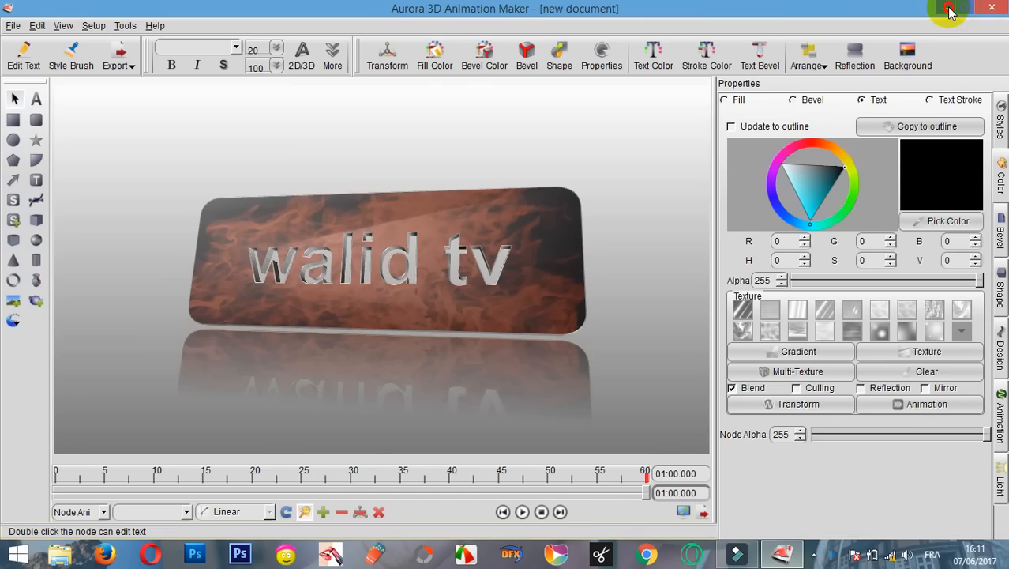
click(970, 9)
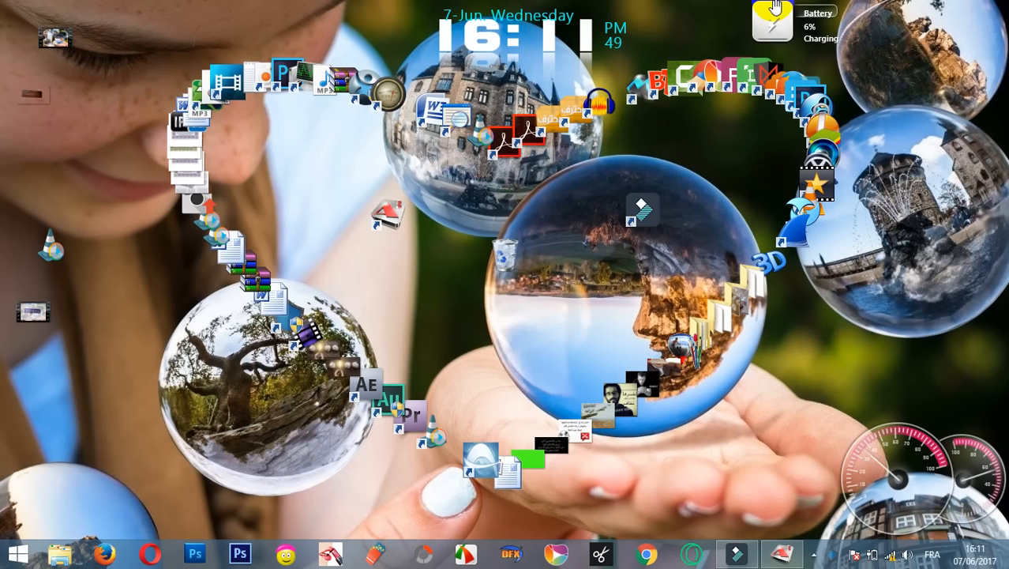
double_click(34, 107)
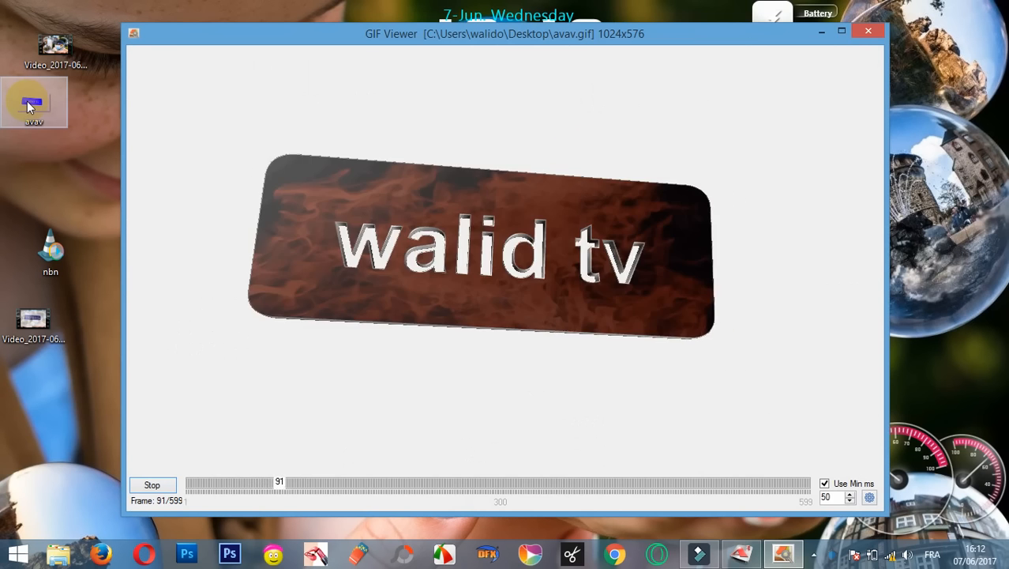
click(868, 31)
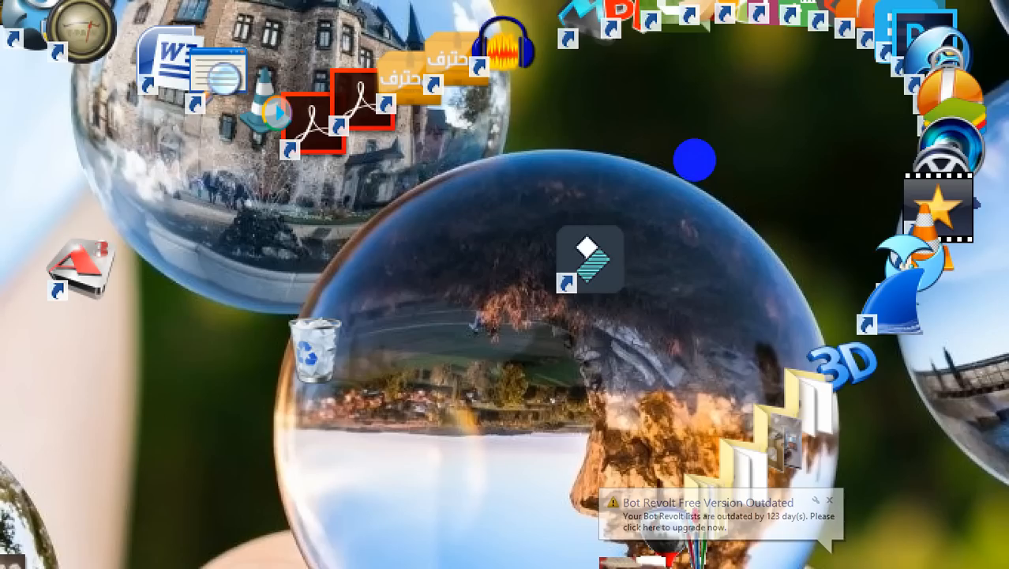
Switch to Filmora and import the nbn video from the desktop into the media album.
mouse_move(667, 163)
mouse_down()
mouse_move(517, 229)
mouse_move(655, 338)
mouse_up()
drag(679, 243, 687, 164)
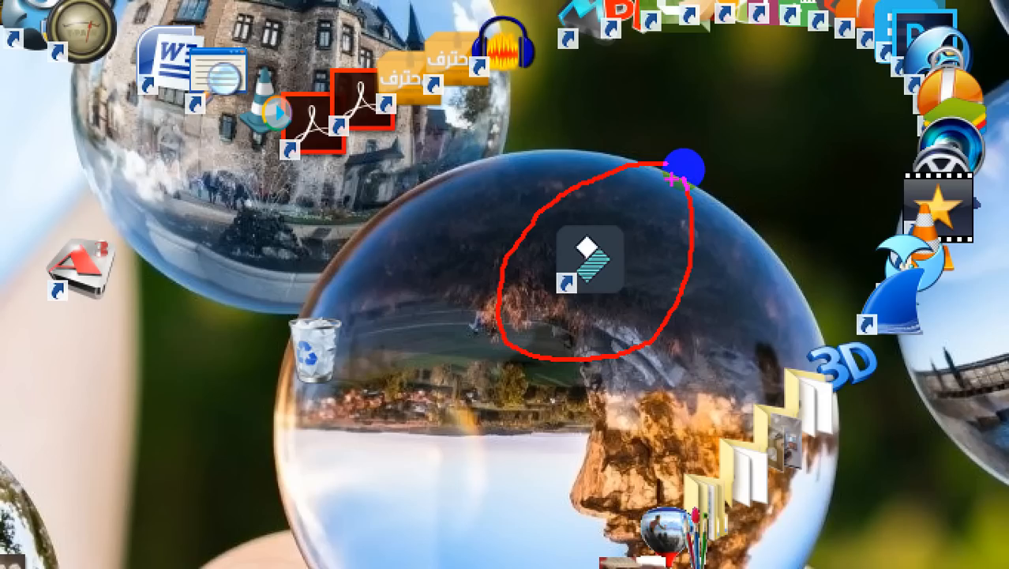
key(Escape)
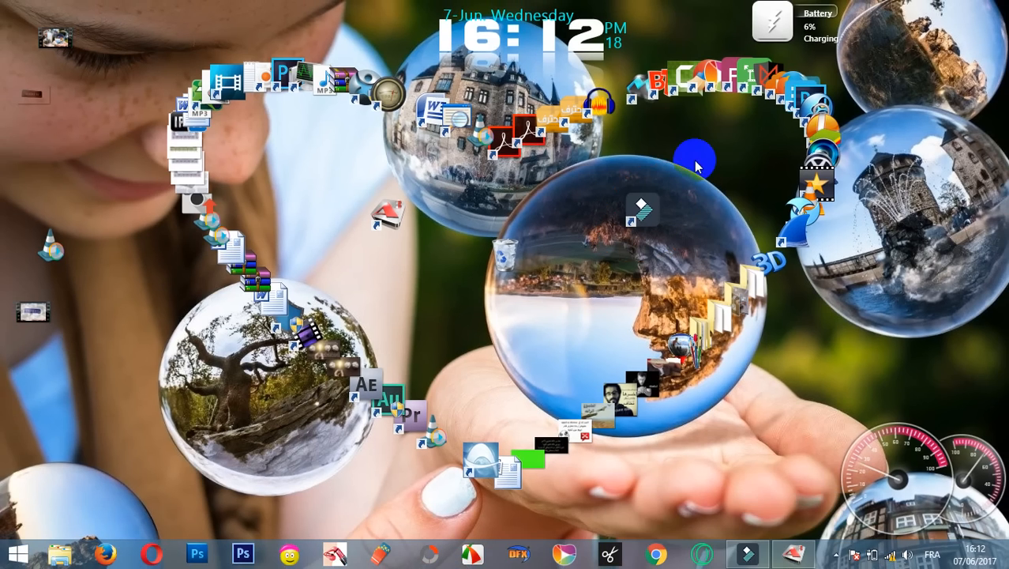
click(749, 555)
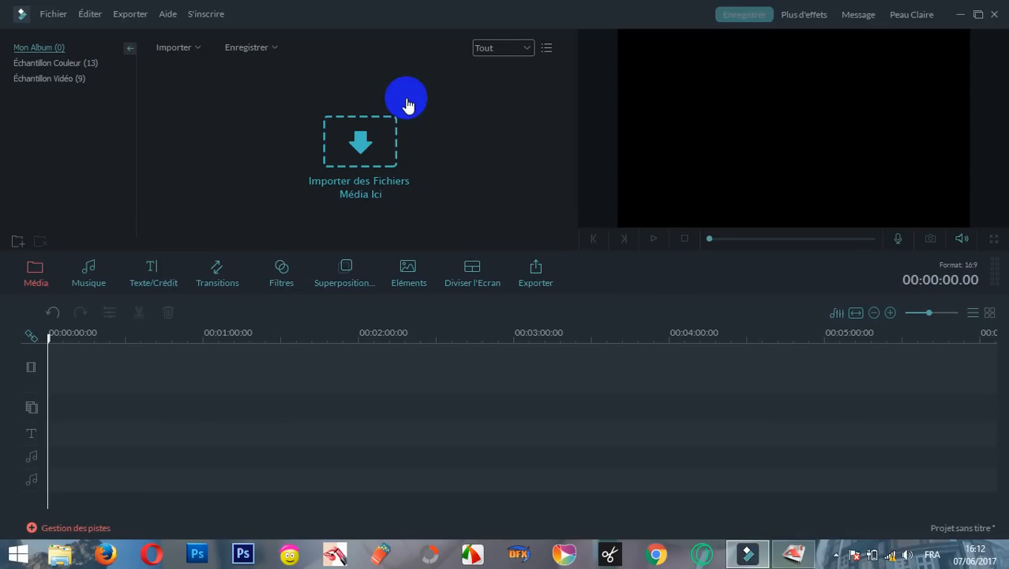
click(177, 47)
click(202, 66)
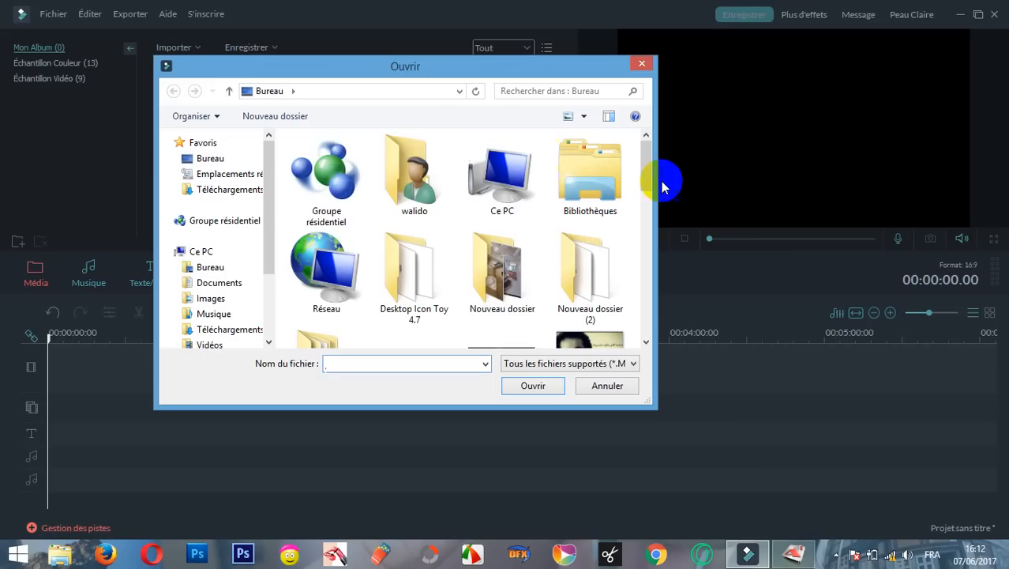
drag(647, 165, 647, 316)
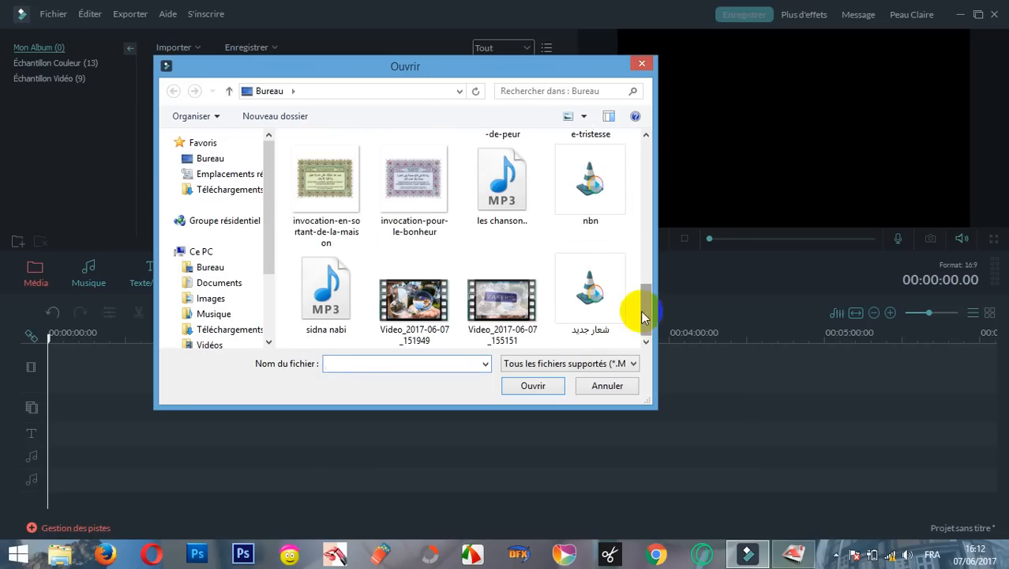
click(591, 210)
click(552, 385)
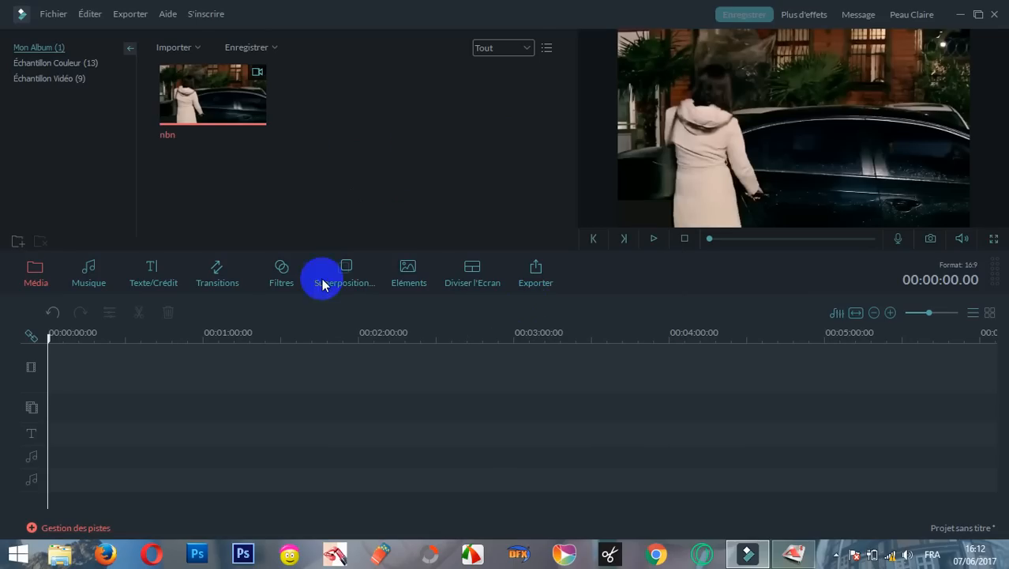
Import the avav GIF from the desktop into the media album.
click(174, 47)
click(191, 63)
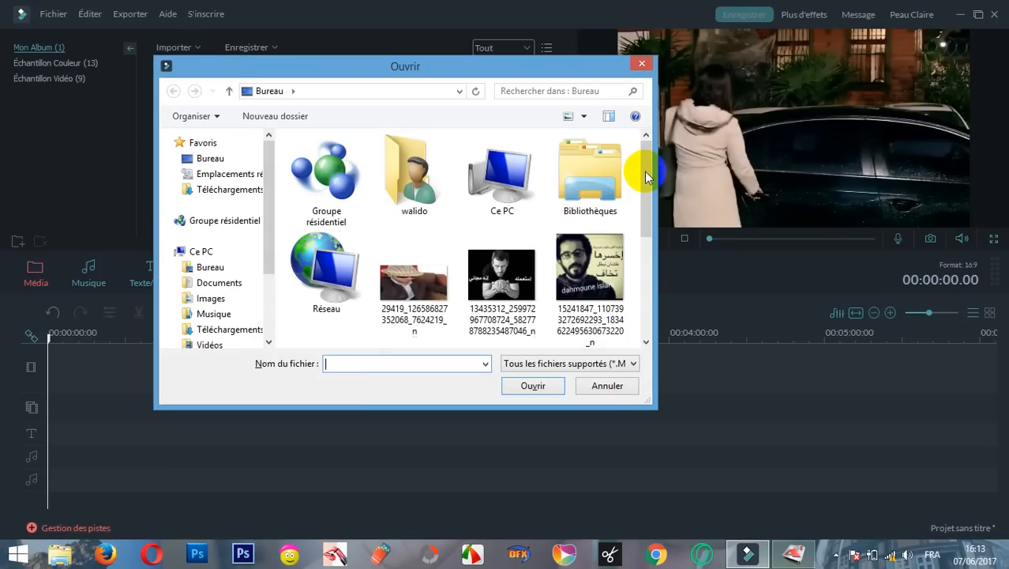
scroll(647, 237, down, 5)
scroll(647, 221, up, 2)
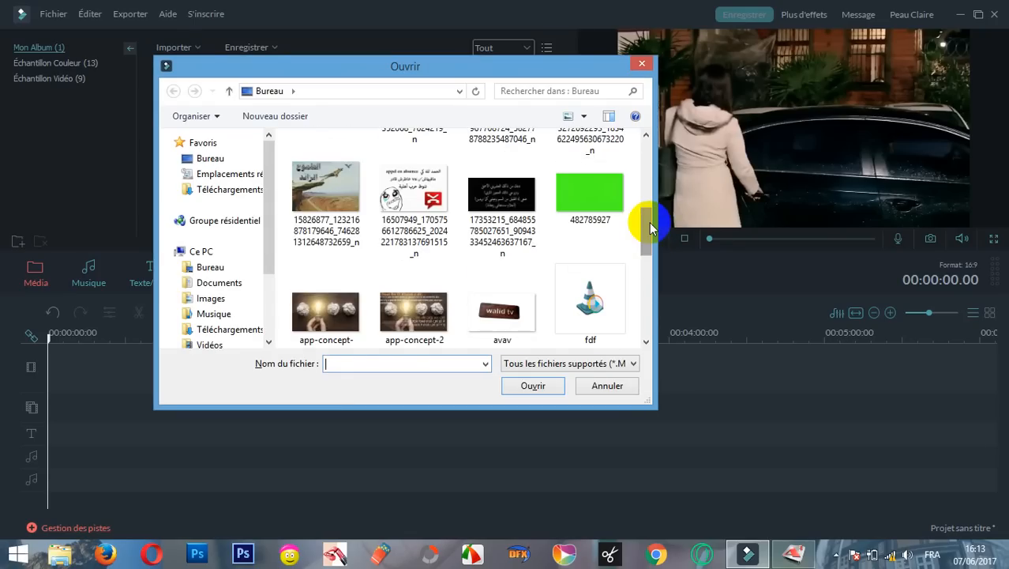
scroll(649, 260, down, 2)
drag(647, 260, 651, 232)
click(533, 265)
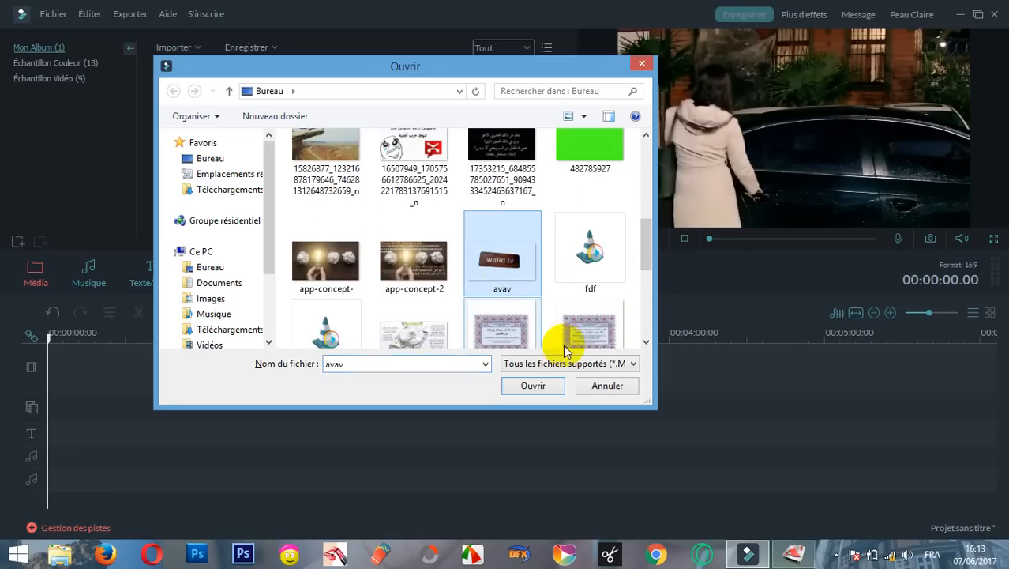
click(533, 386)
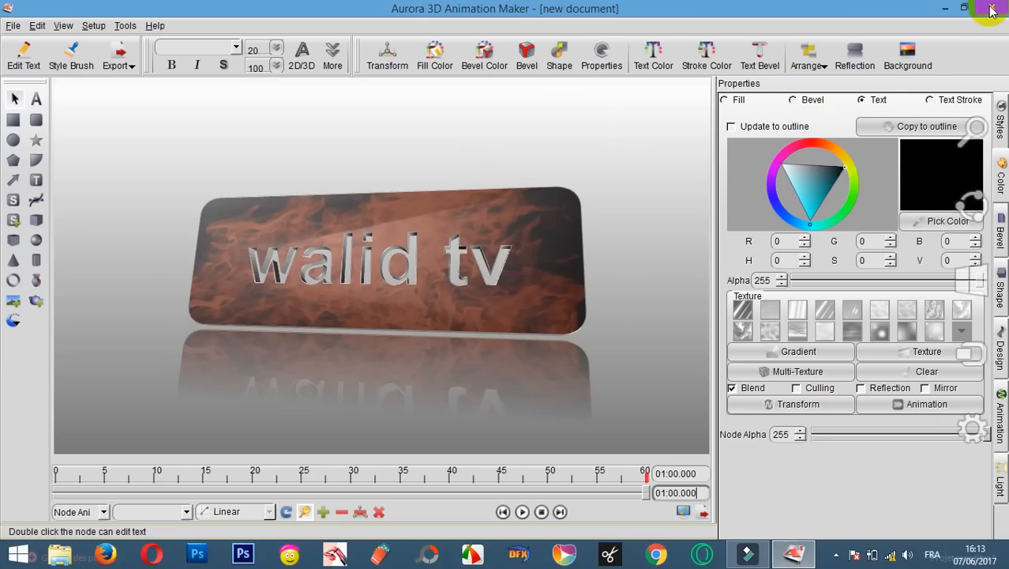
Close Aurora 3D Animation Maker and return to the Filmora project.
click(992, 9)
click(494, 286)
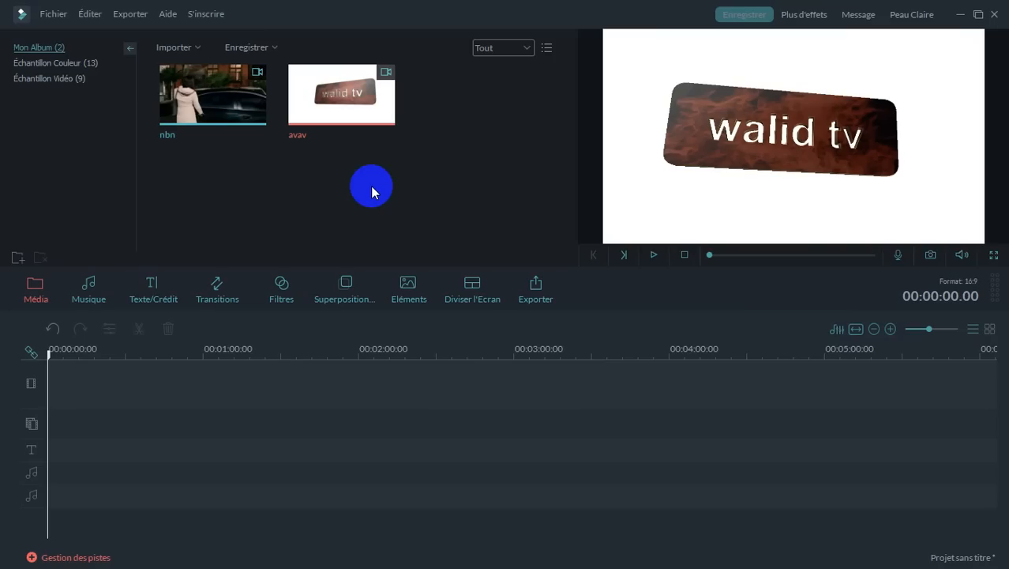
Place the nbn clip on the main video track and the avav clip on the overlay track below it, both starting at 00:00:00.
drag(207, 93, 117, 382)
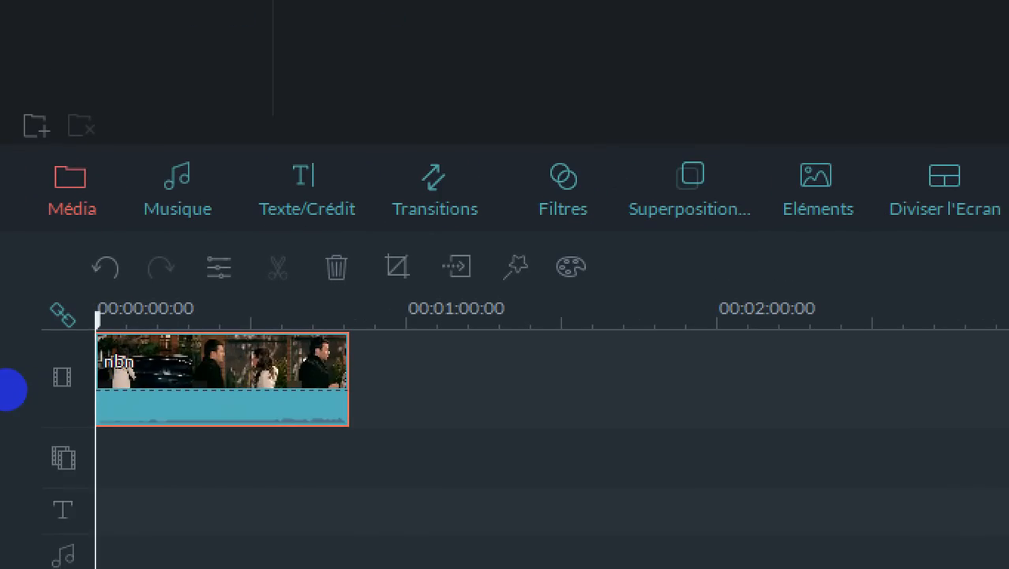
mouse_move(72, 345)
mouse_down()
mouse_move(57, 345)
mouse_move(32, 377)
mouse_move(49, 405)
mouse_move(91, 387)
mouse_move(77, 339)
mouse_up()
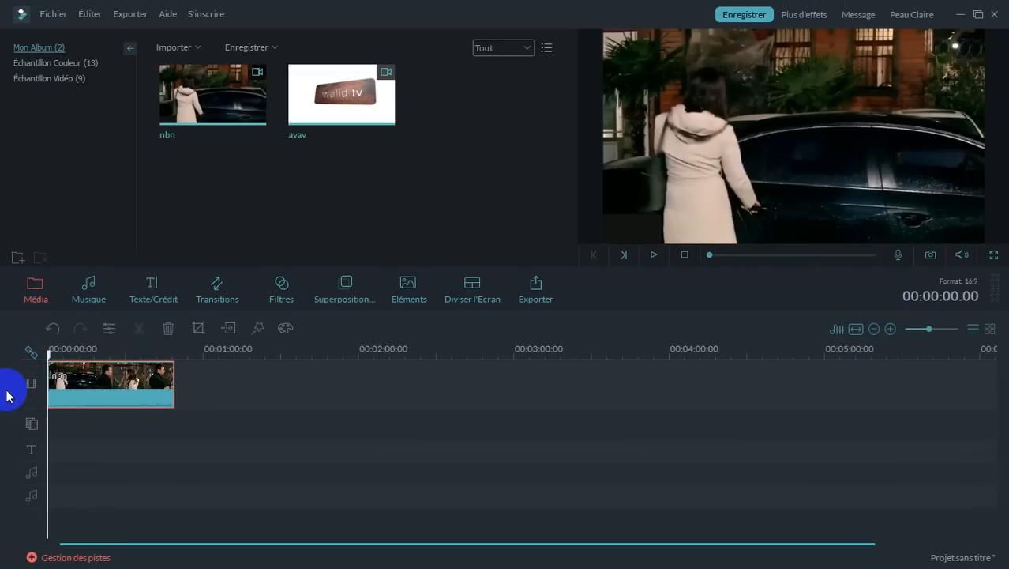
drag(377, 112, 50, 423)
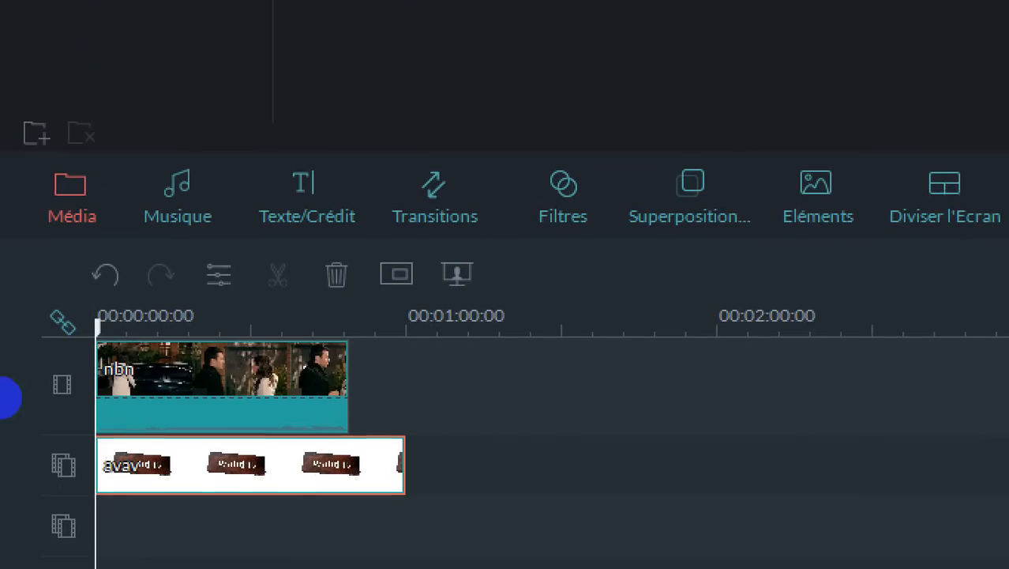
drag(297, 339, 420, 344)
drag(372, 428, 485, 428)
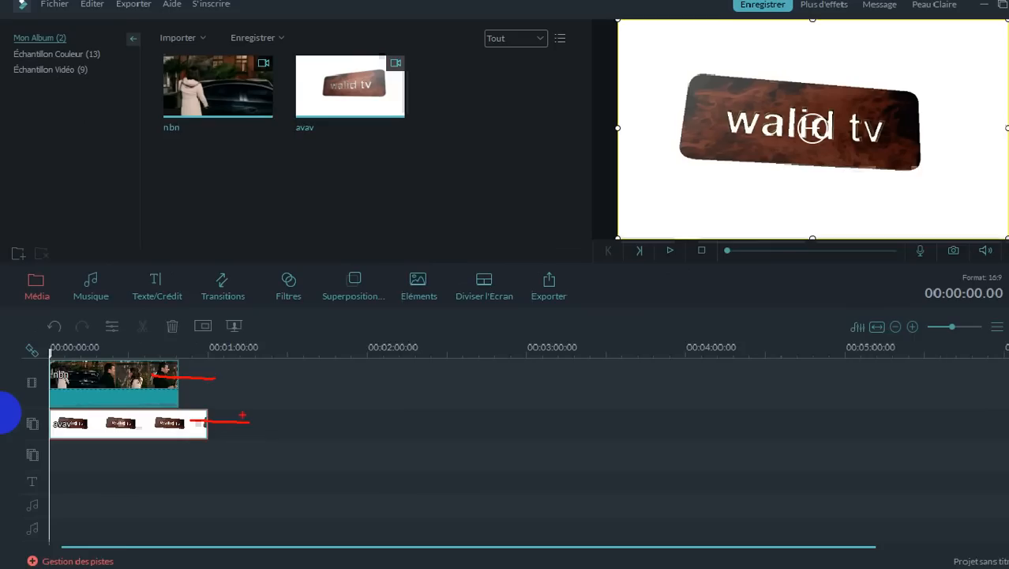
Apply chroma key transparency to the avav overlay clip, keying out its white background with an intensity of 15.
click(92, 423)
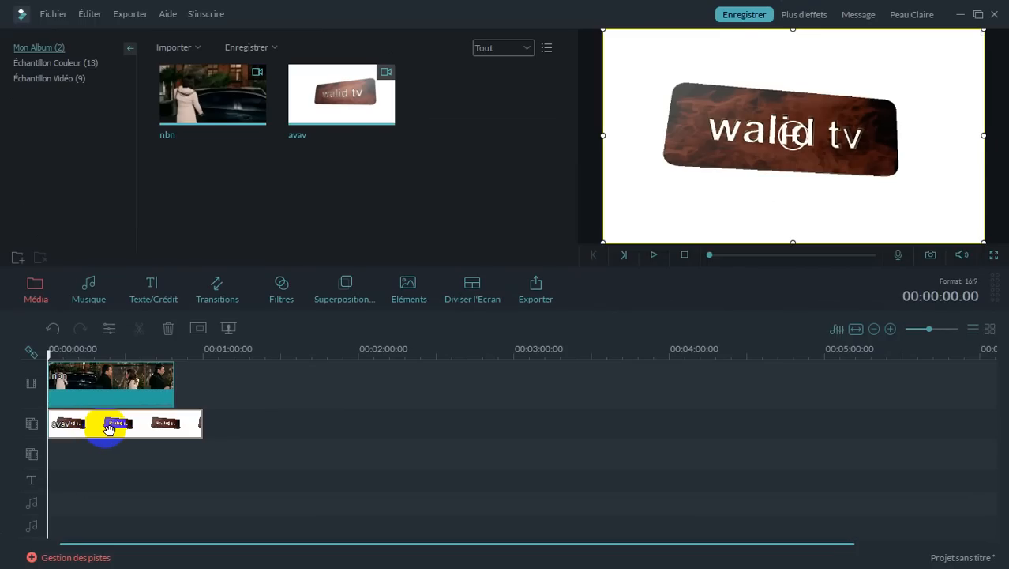
right_click(108, 429)
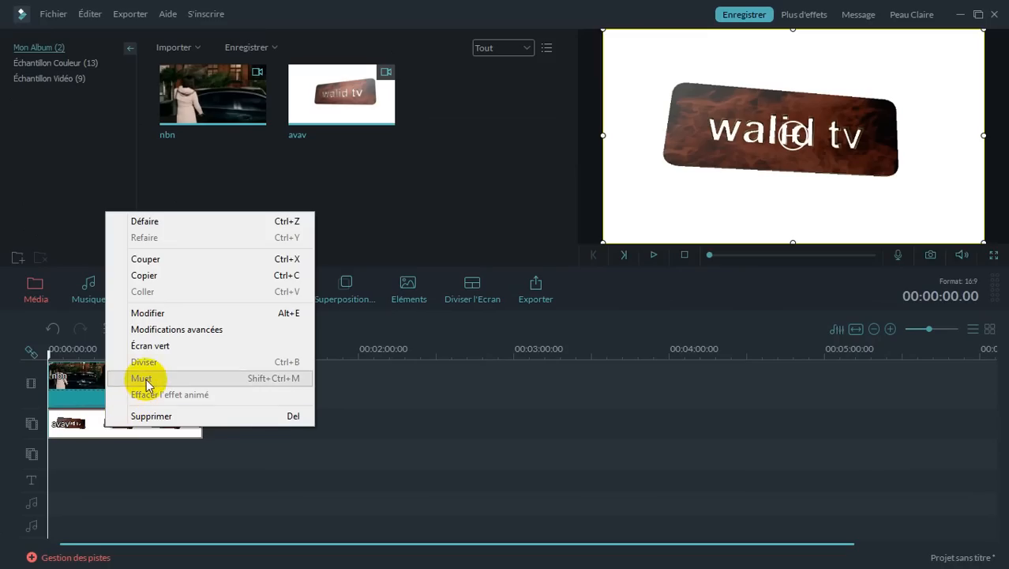
click(217, 345)
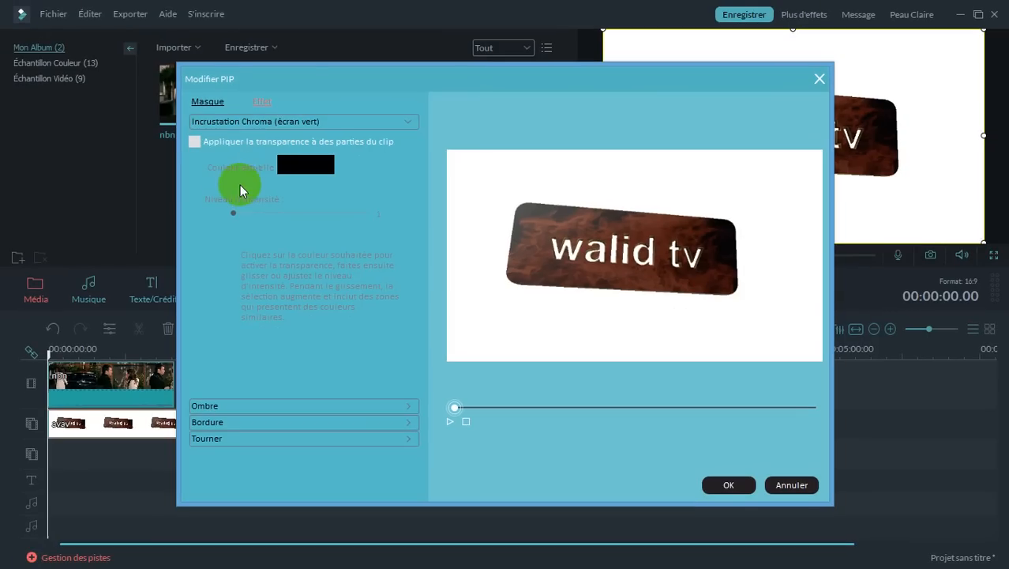
click(194, 142)
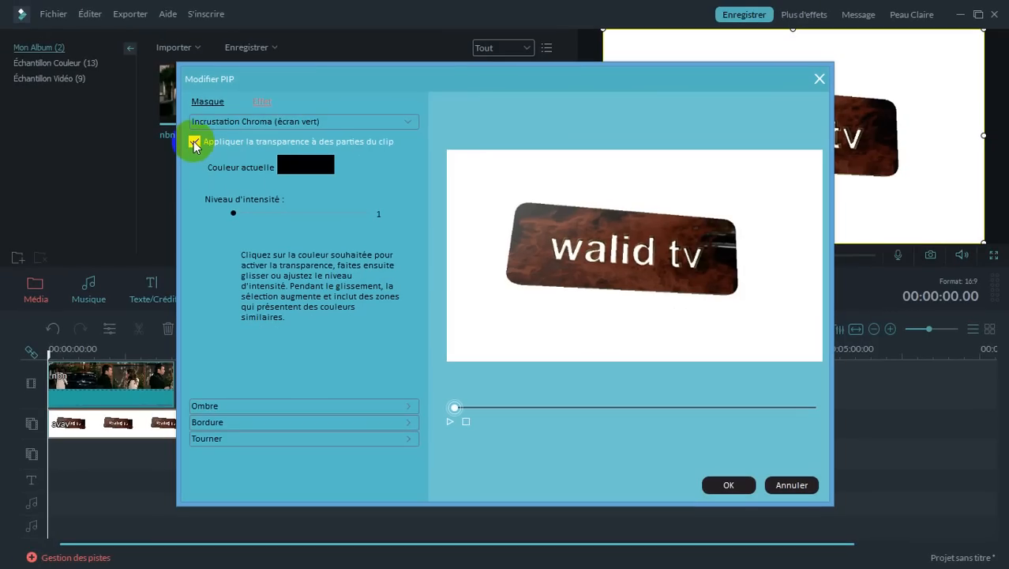
click(678, 174)
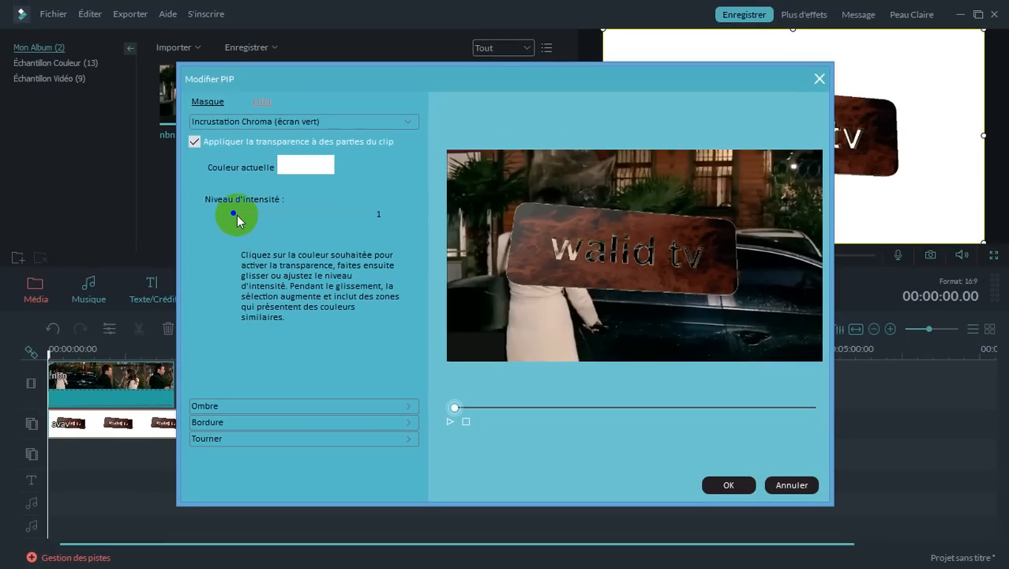
drag(219, 210, 253, 213)
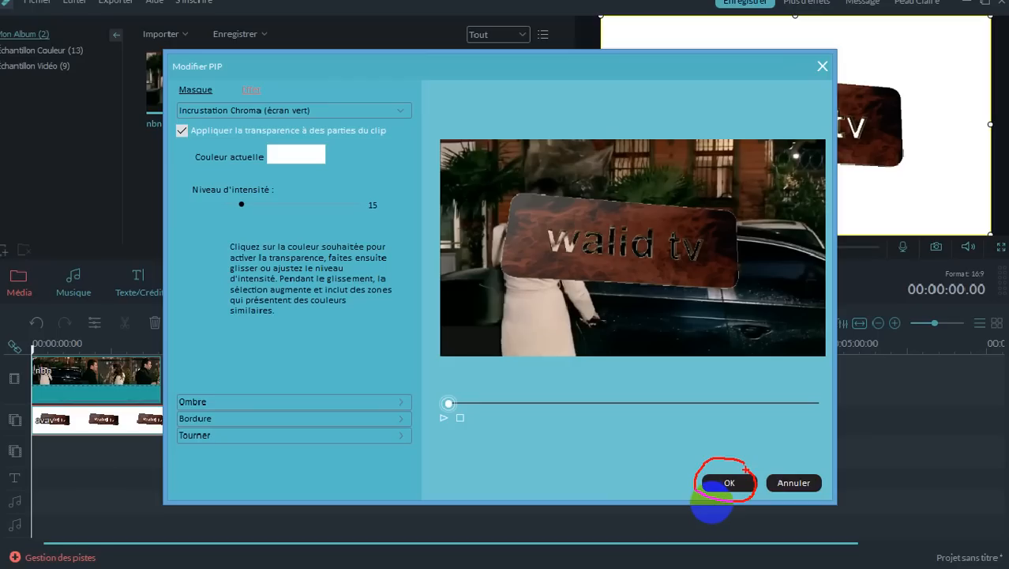
click(744, 466)
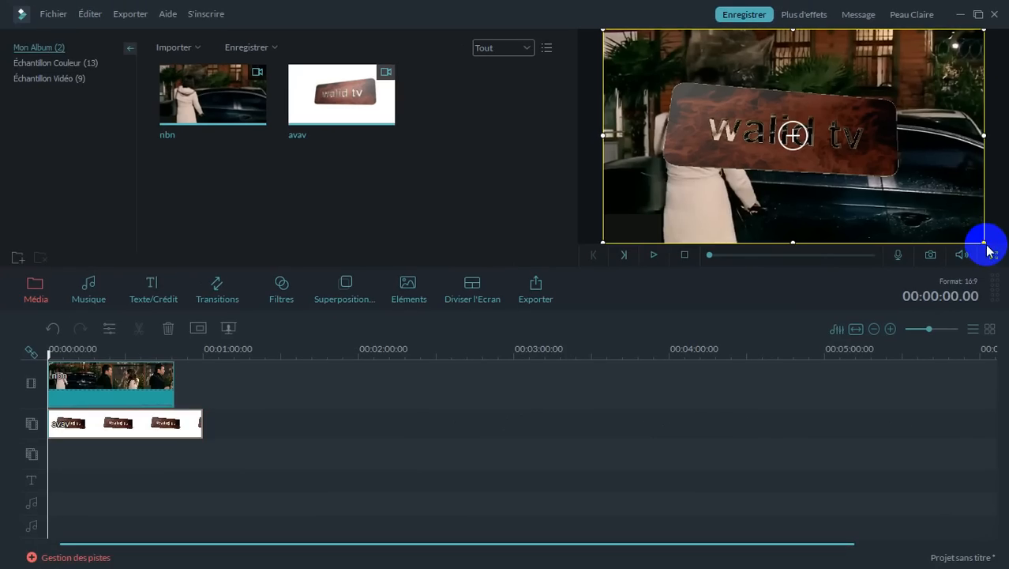
Shrink the walid tv overlay to roughly one fifth of the video frame's width and keep it in the frame's upper-left corner.
click(984, 242)
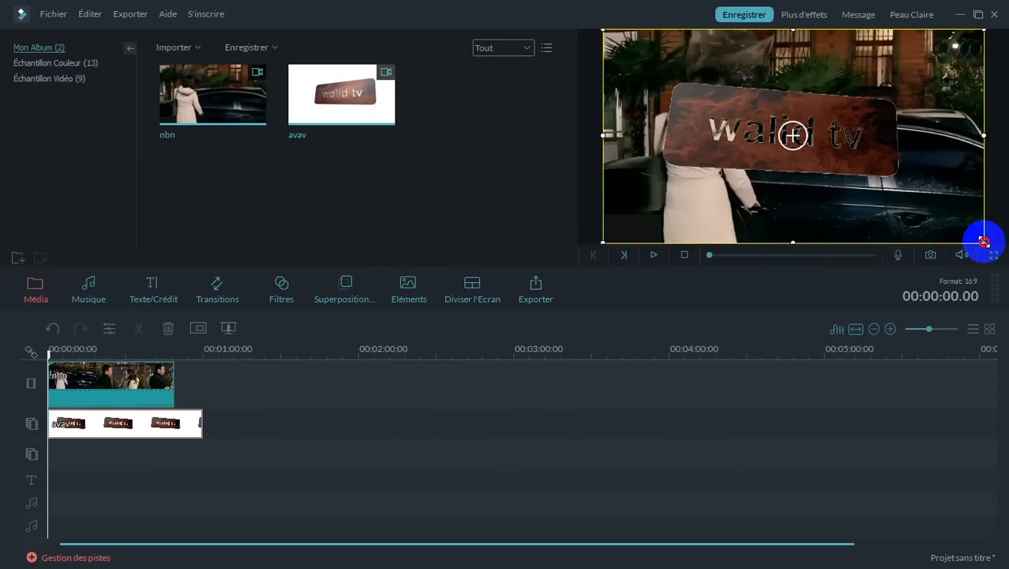
drag(983, 241, 701, 83)
mouse_move(689, 76)
mouse_down()
mouse_move(668, 61)
mouse_move(673, 68)
mouse_up()
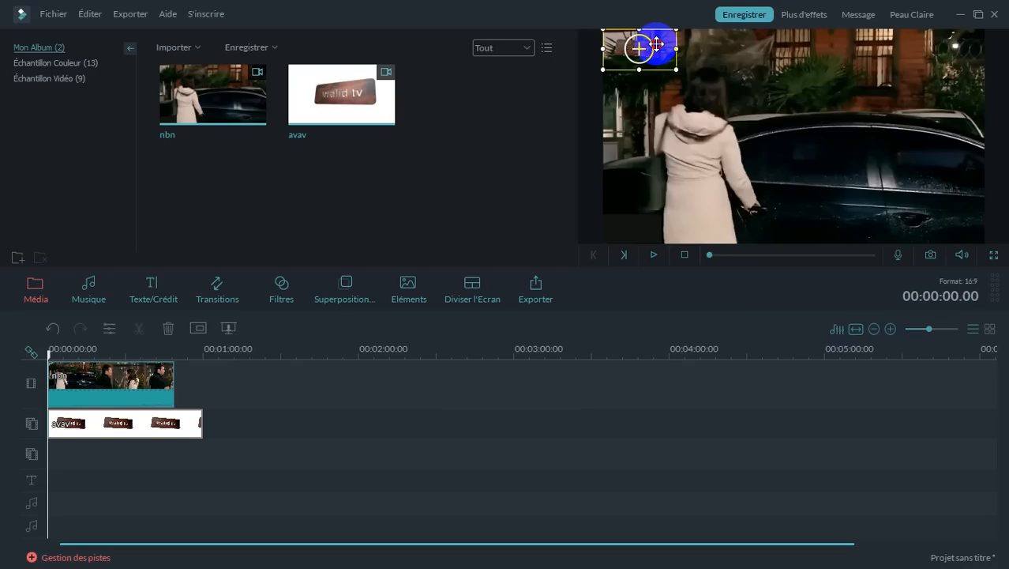
drag(656, 44, 684, 124)
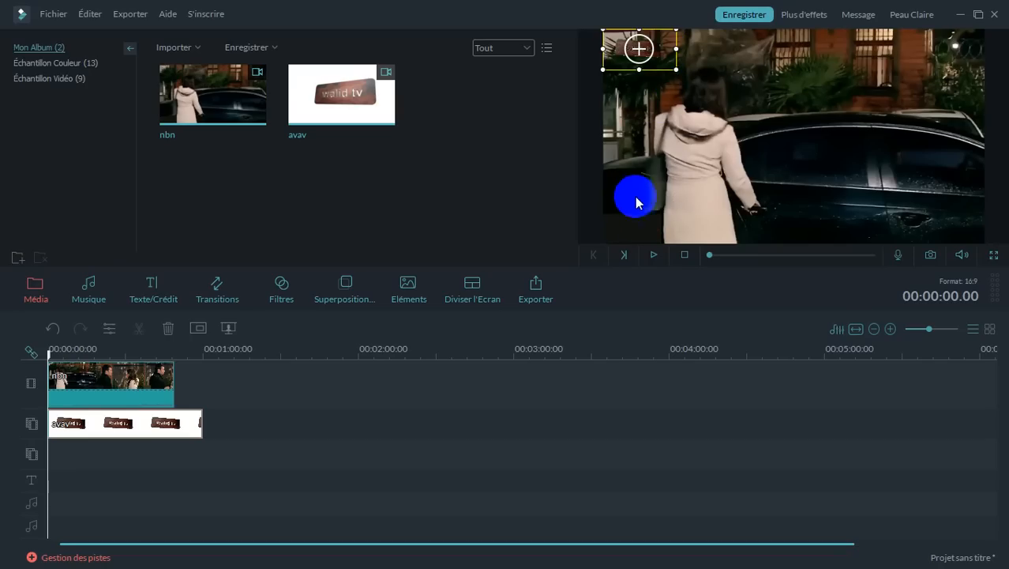
Play the composited video from the start, check the walid tv logo in full screen, and pause the playback.
click(654, 255)
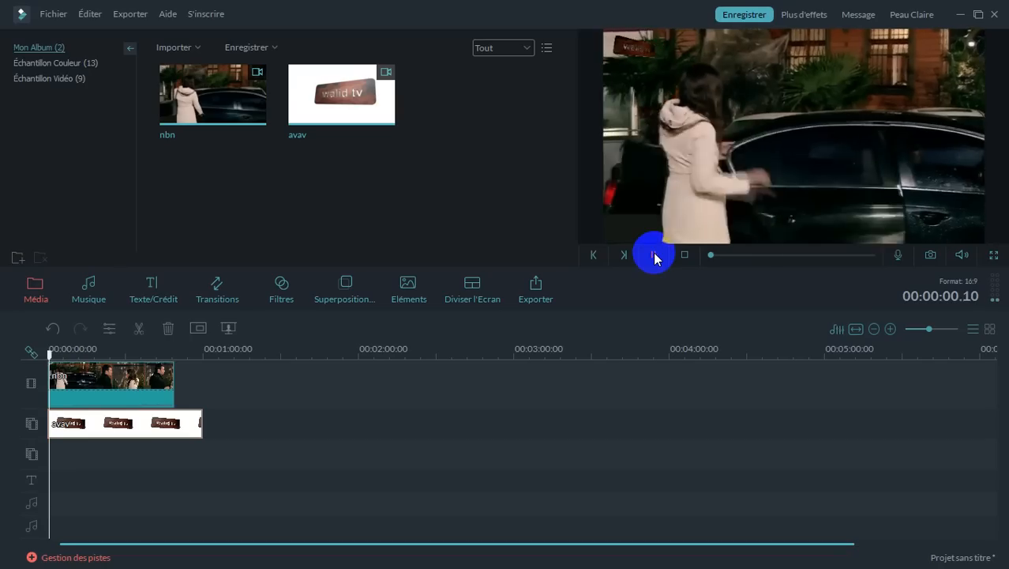
double_click(736, 177)
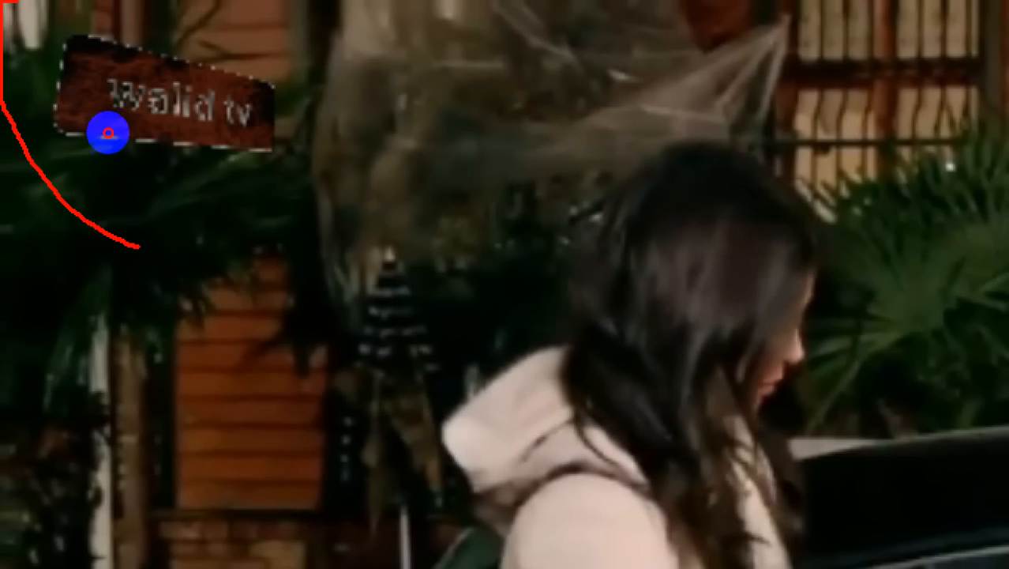
key(Escape)
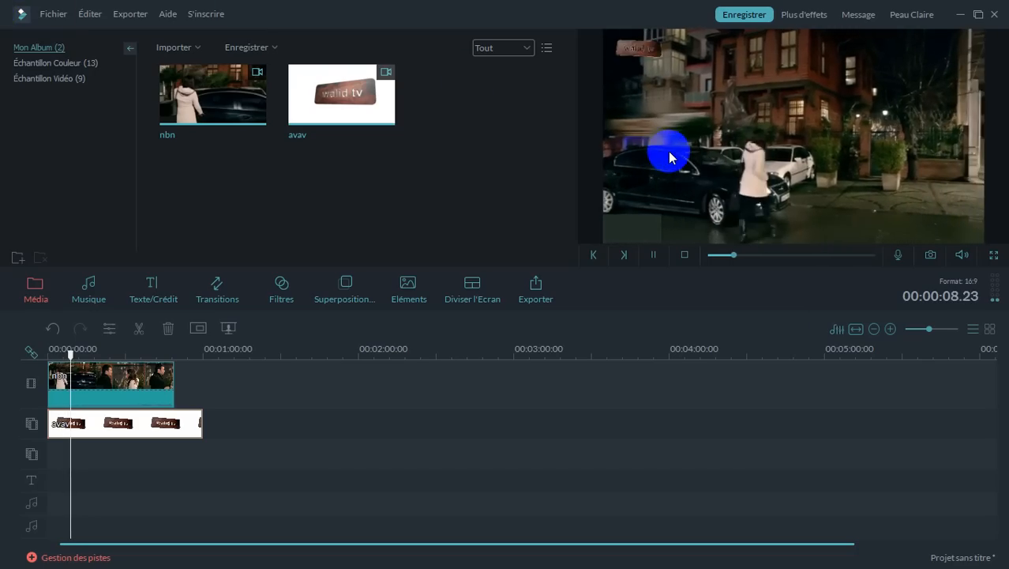
click(652, 255)
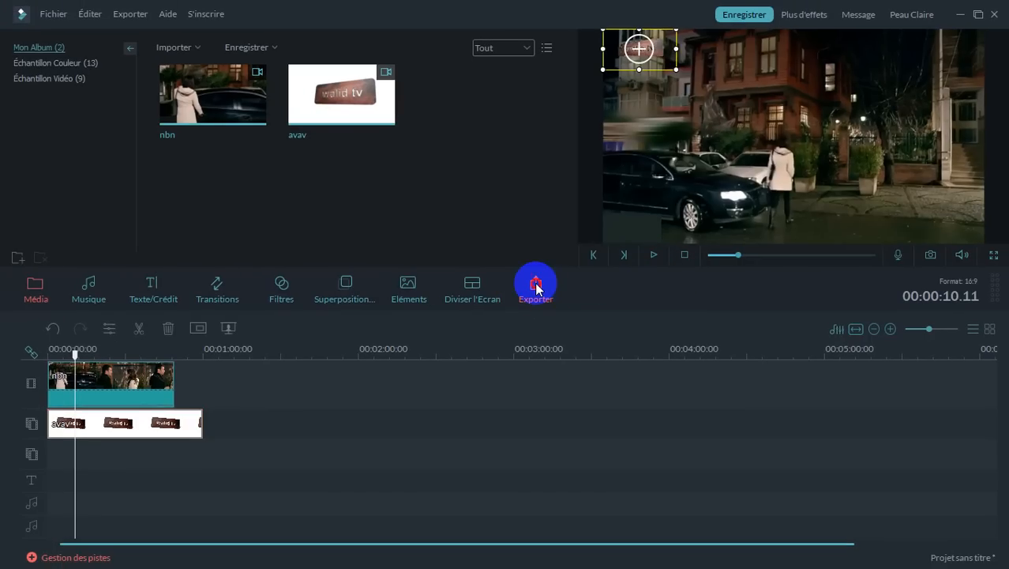
Review the MP4 export settings for the nbn output file and close them without exporting.
click(536, 285)
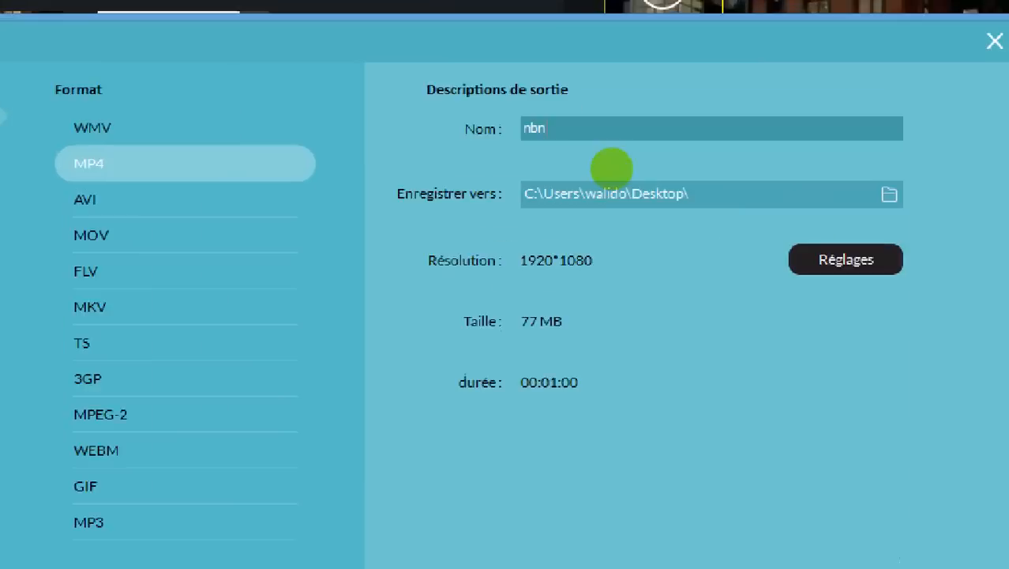
click(819, 490)
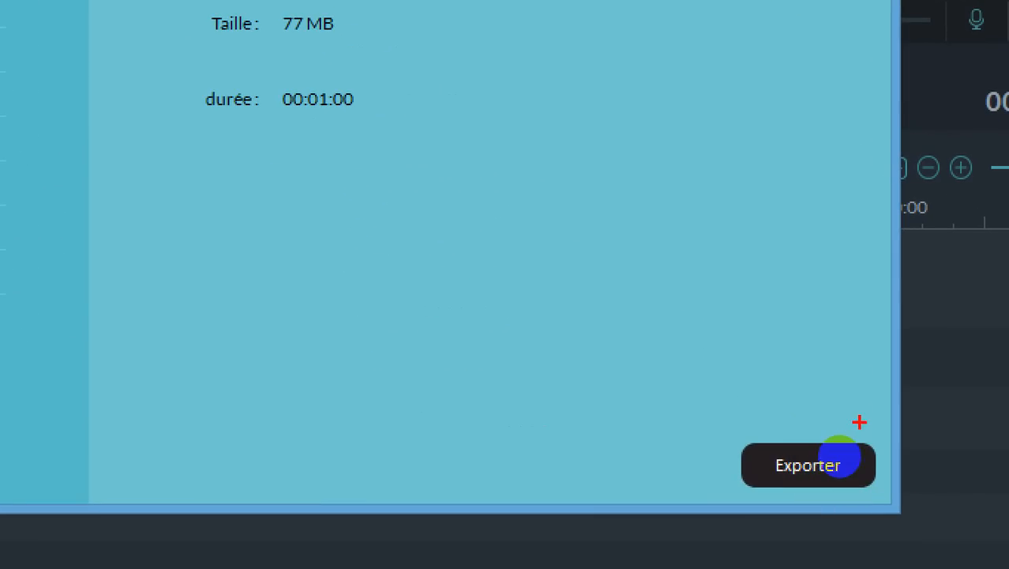
mouse_move(861, 420)
mouse_down()
mouse_move(735, 424)
mouse_move(829, 499)
mouse_move(899, 459)
mouse_move(858, 416)
mouse_up()
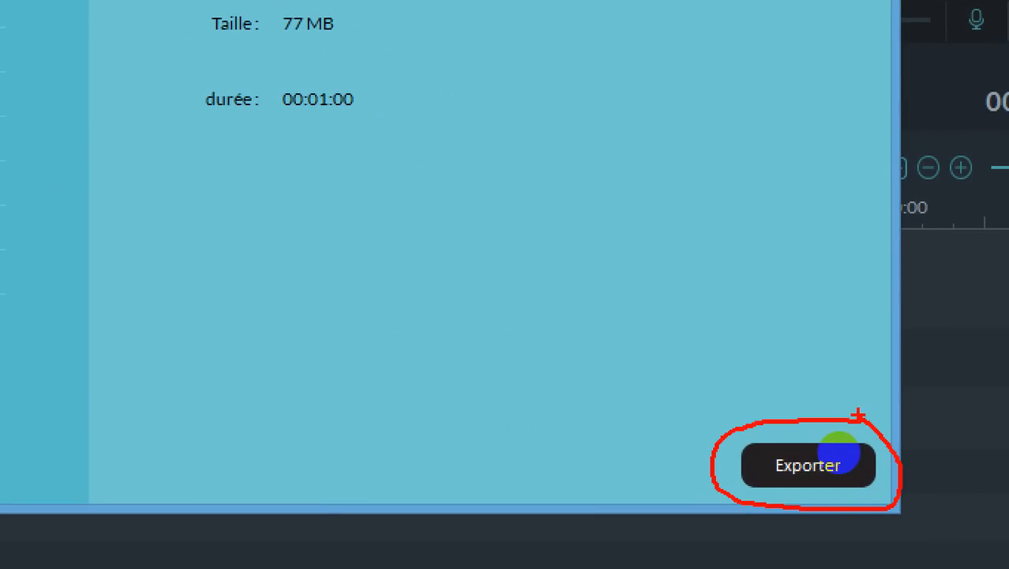
key(Escape)
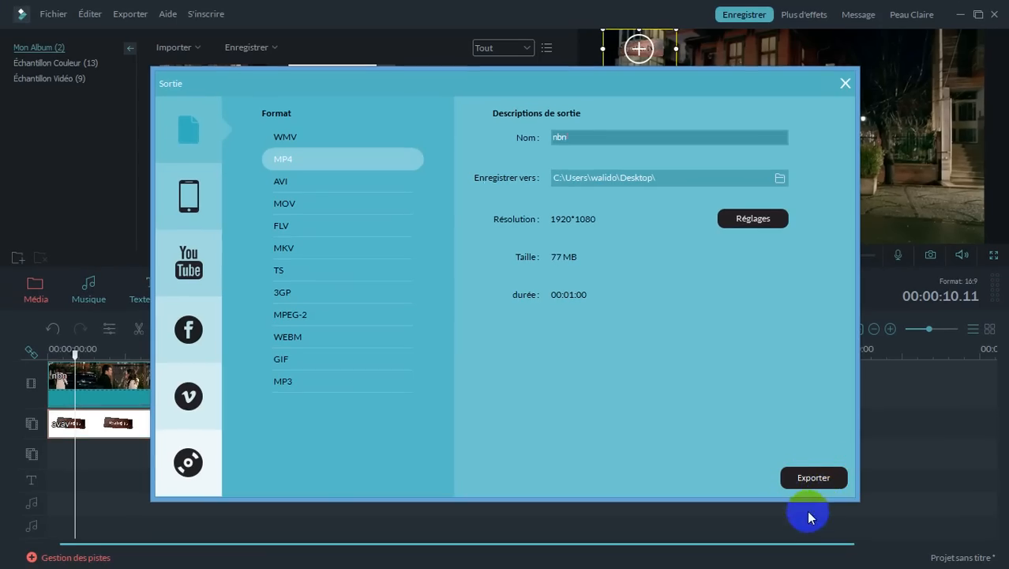
click(845, 84)
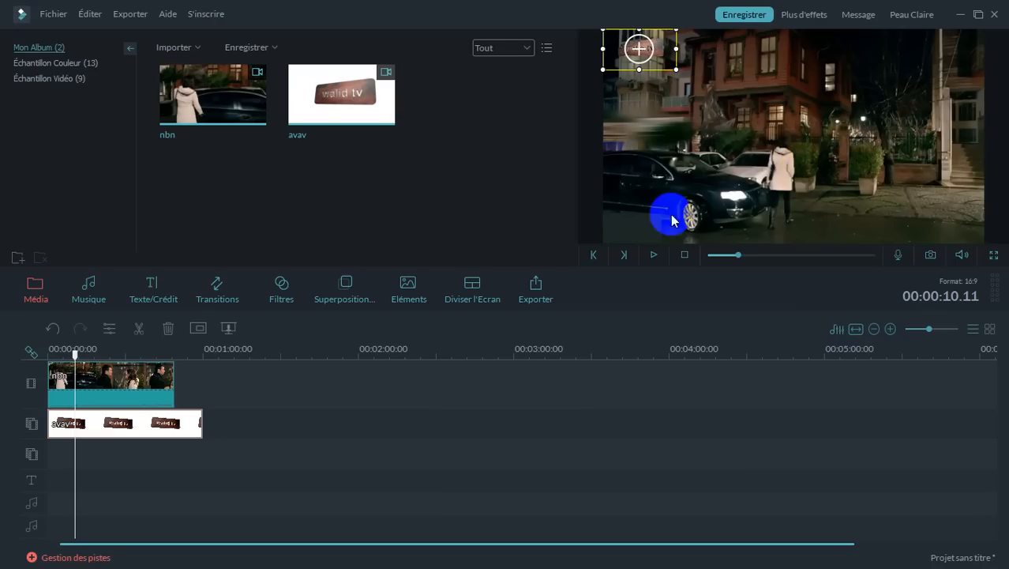
Resume playback of the composited video, and minimize Filmora to show the hidden system tray icons on the desktop.
click(654, 254)
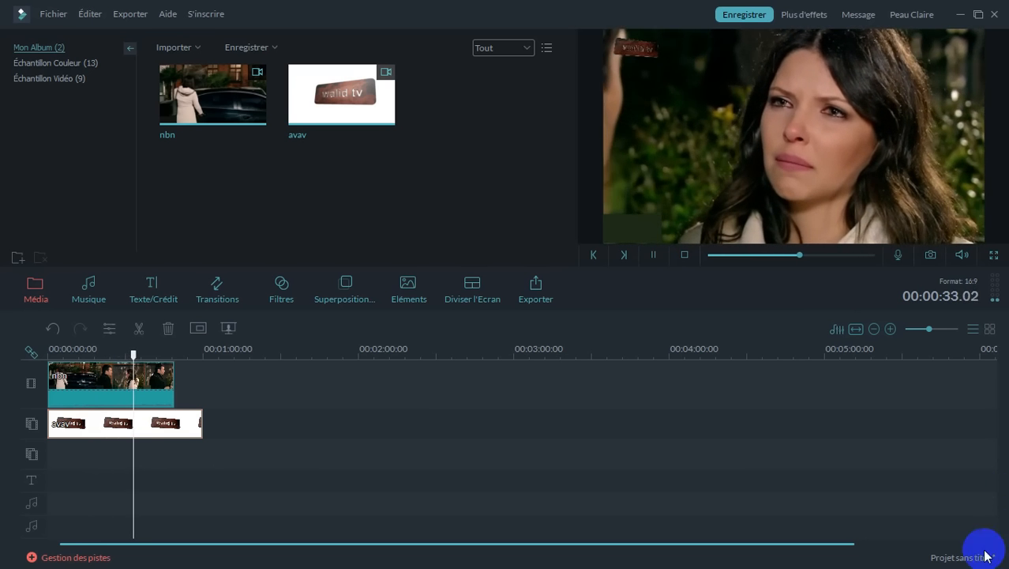
click(961, 15)
click(835, 556)
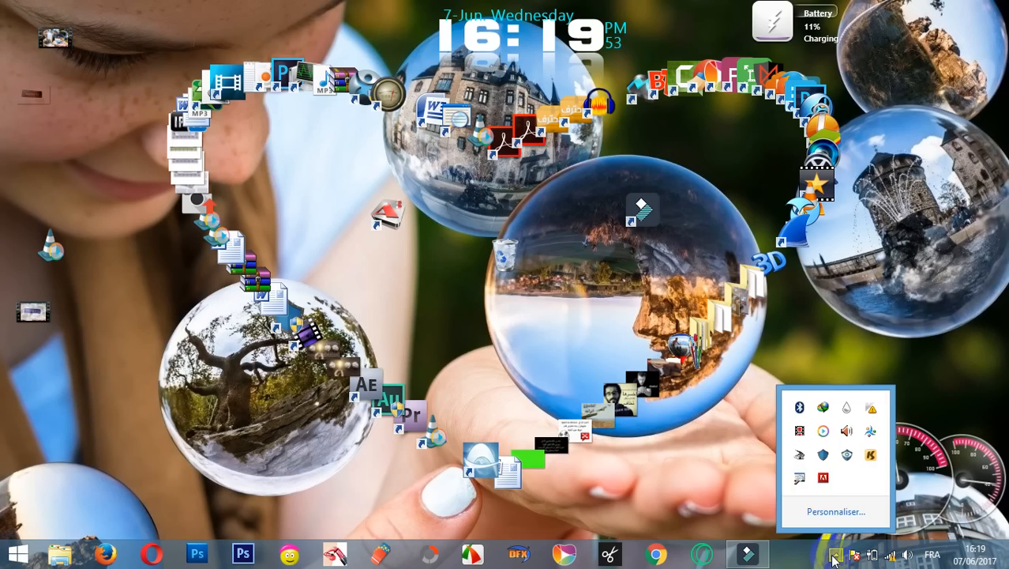